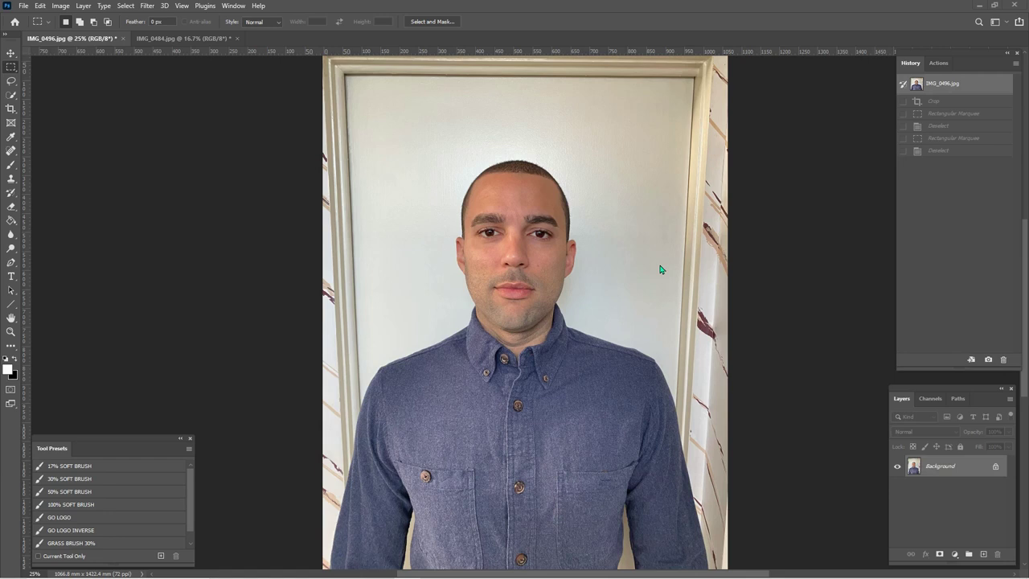
{"action": "left_click", "coordinate": [167, 39]}
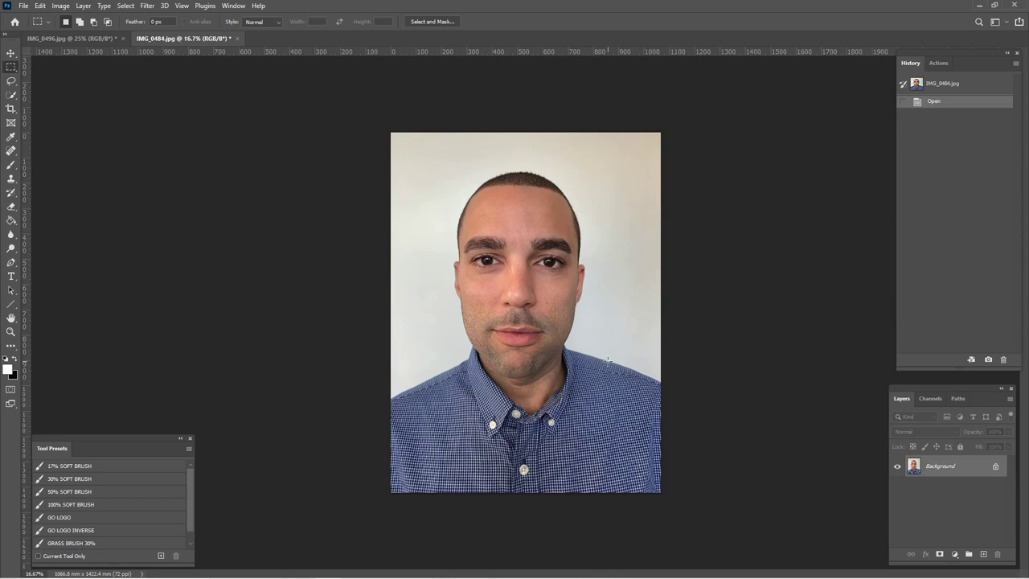
{"action": "left_click", "coordinate": [115, 40]}
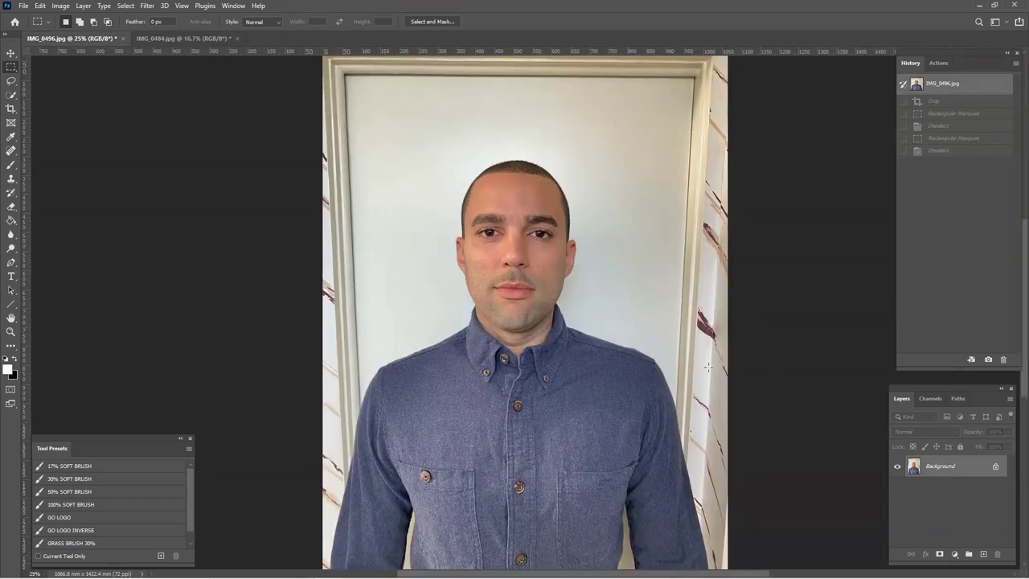
Step: Close the IMG_0484 photo and toggle the rulers off and back on
{"action": "left_click", "coordinate": [186, 41]}
{"action": "key", "text": "ctrl+w"}
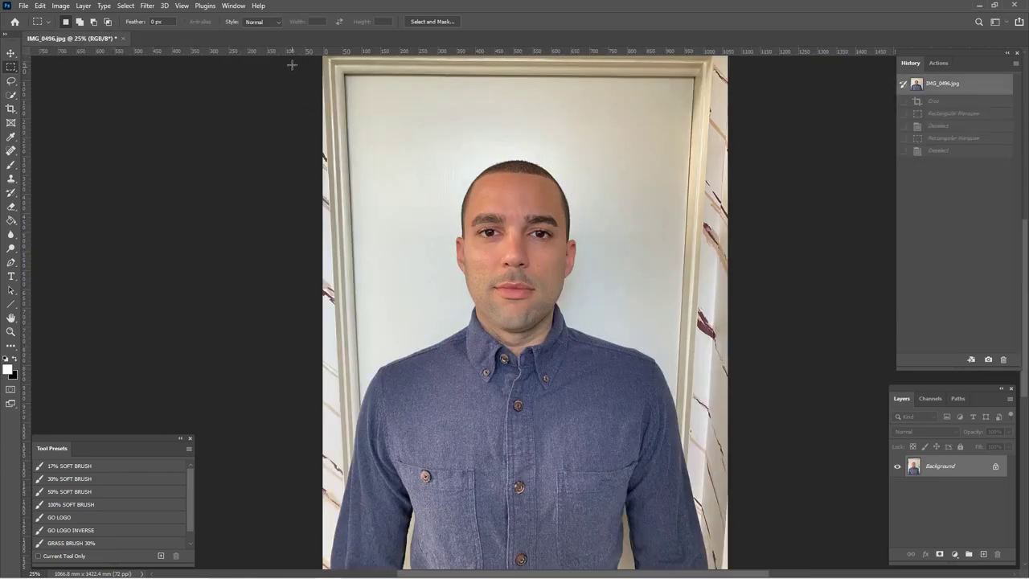
{"action": "key", "text": "ctrl+r"}
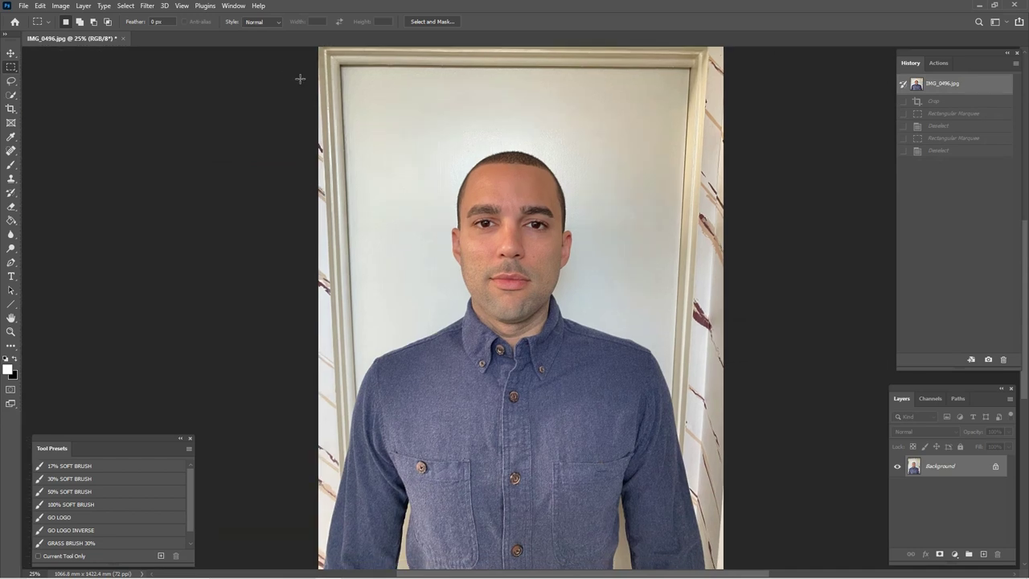
{"action": "key", "text": "ctrl+r"}
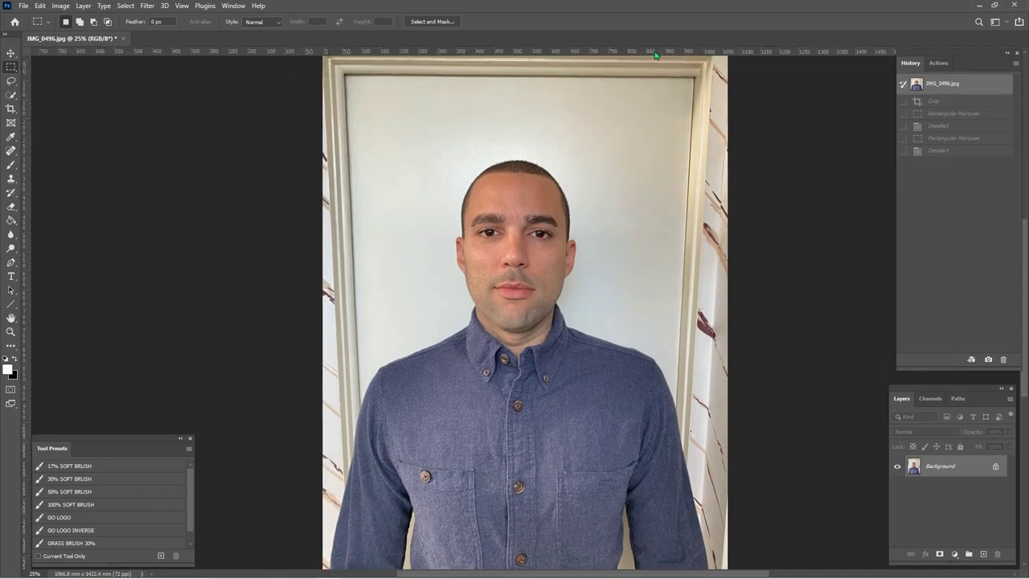
{"action": "key", "text": "ctrl+r"}
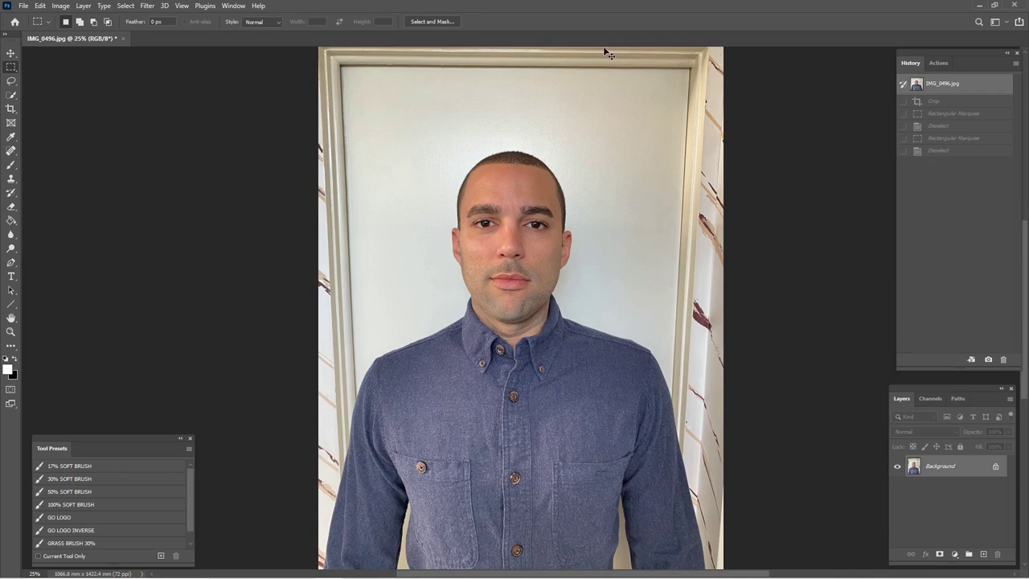
{"action": "key", "text": "ctrl+r"}
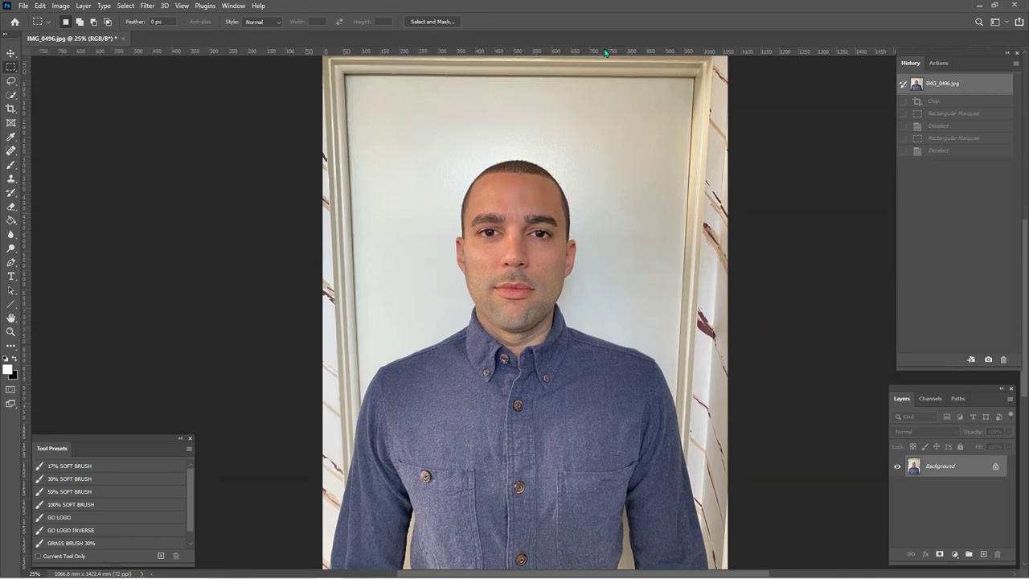
Step: Keep millimetres as the ruler units and highlight the 25–35 mm head-height requirement
{"action": "right_click", "coordinate": [464, 53]}
{"action": "left_click", "coordinate": [493, 83]}
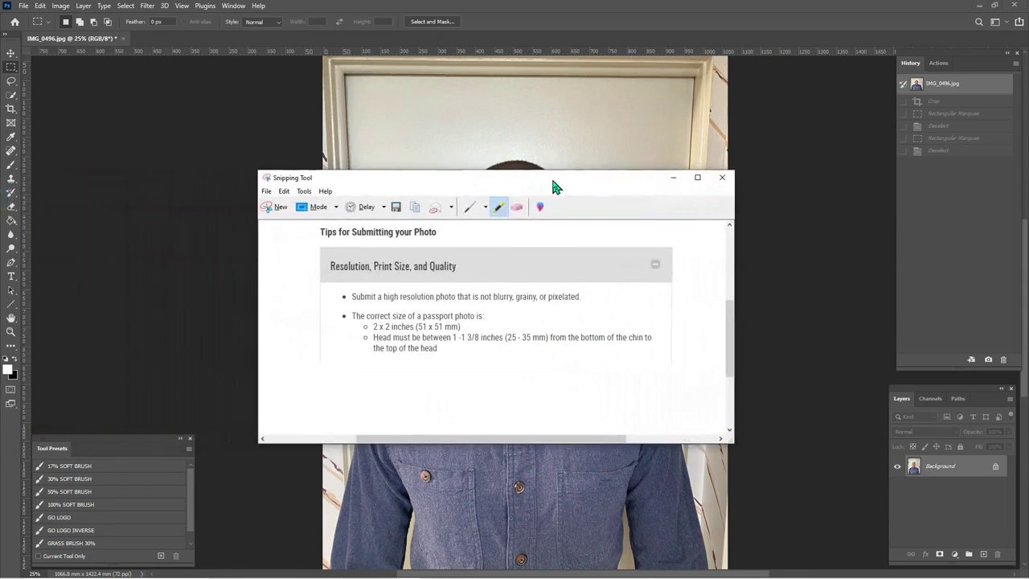
{"action": "left_click_drag", "start_coordinate": [506, 338], "coordinate": [548, 338]}
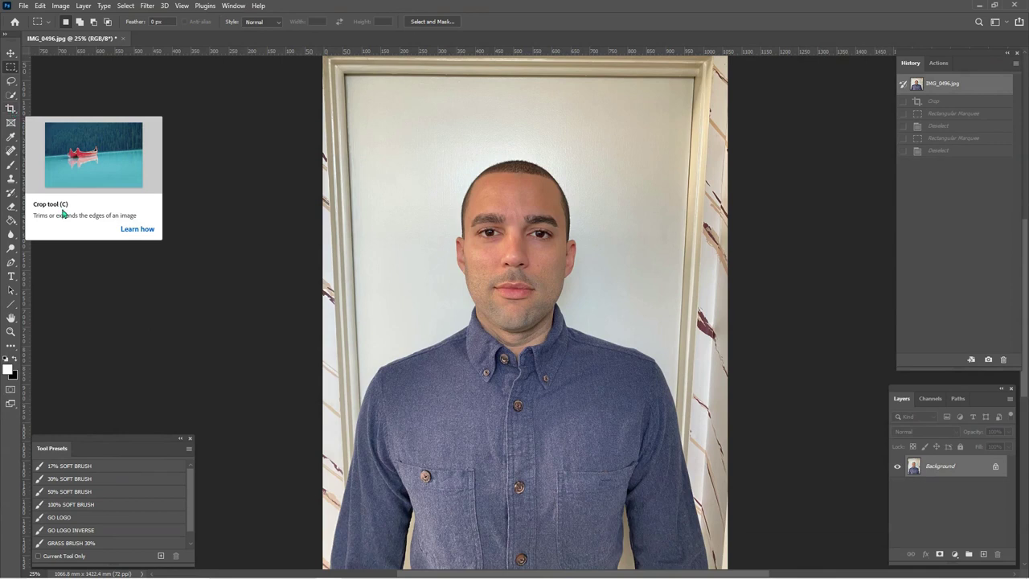
Step: Set the Crop tool to a 2 x 2 inch size at 300 px/in
{"action": "key", "text": "c"}
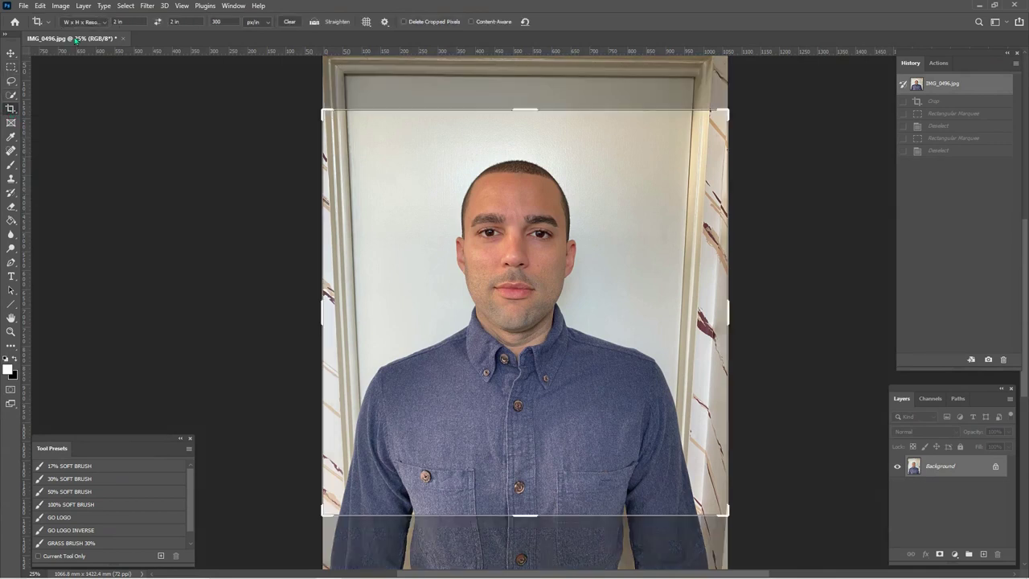
{"action": "left_click", "coordinate": [119, 21]}
{"action": "type", "text": "2"}
{"action": "key", "text": "Tab"}
{"action": "type", "text": "2"}
{"action": "key", "text": "Tab"}
Step: Fit the crop square around the head and shoulders and apply the crop
{"action": "left_click_drag", "start_coordinate": [318, 107], "coordinate": [386, 202]}
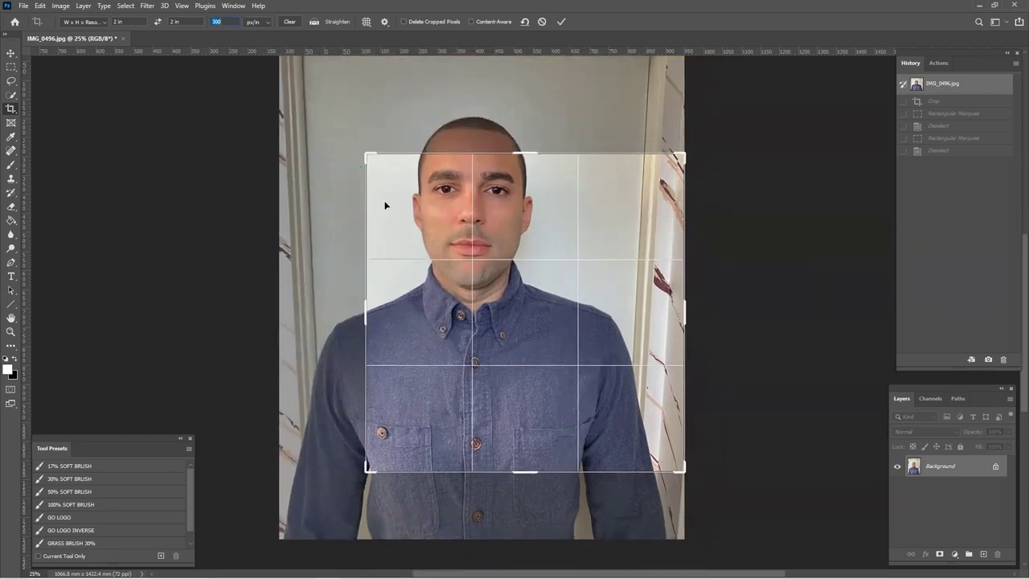
{"action": "left_click_drag", "start_coordinate": [680, 472], "coordinate": [623, 433]}
{"action": "left_click_drag", "start_coordinate": [555, 280], "coordinate": [545, 344]}
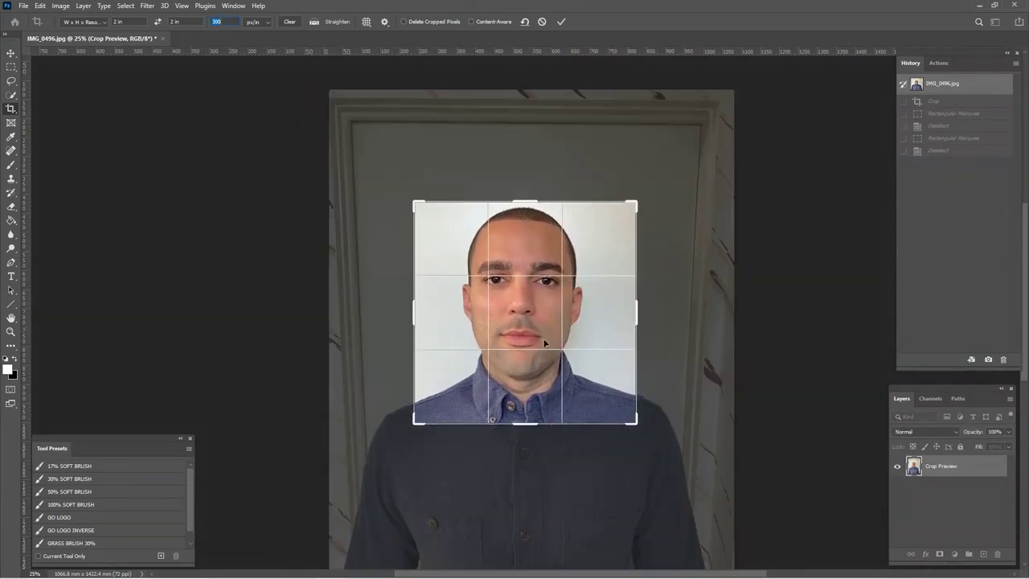
{"action": "left_click_drag", "start_coordinate": [421, 421], "coordinate": [397, 439]}
{"action": "left_click_drag", "start_coordinate": [656, 177], "coordinate": [660, 175]}
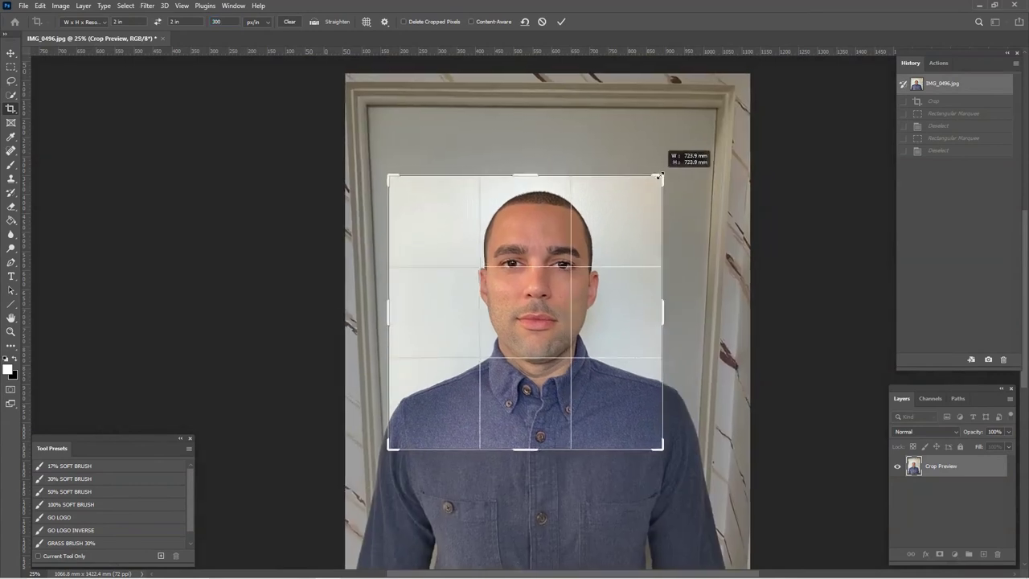
{"action": "mouse_move", "coordinate": [629, 216]}
{"action": "left_mouse_down"}
{"action": "mouse_move", "coordinate": [613, 212]}
{"action": "mouse_move", "coordinate": [614, 223]}
{"action": "left_mouse_up"}
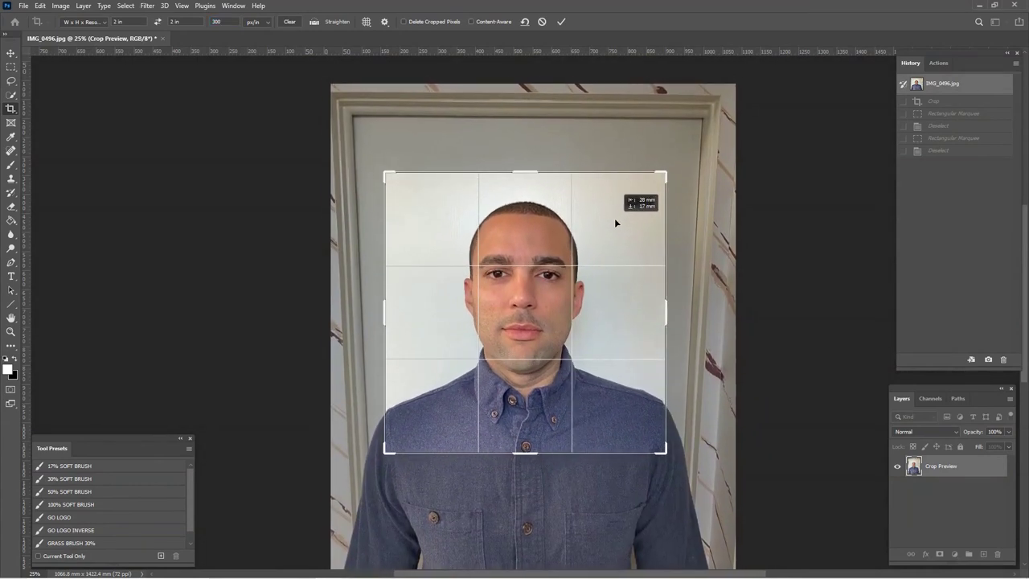
{"action": "left_click_drag", "start_coordinate": [614, 218], "coordinate": [611, 215]}
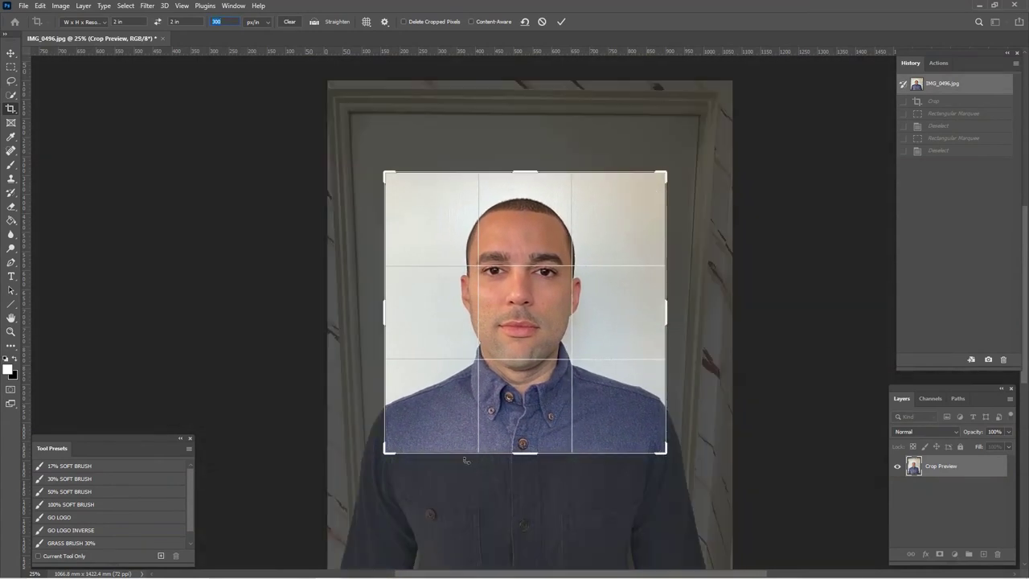
{"action": "left_click_drag", "start_coordinate": [389, 454], "coordinate": [391, 448]}
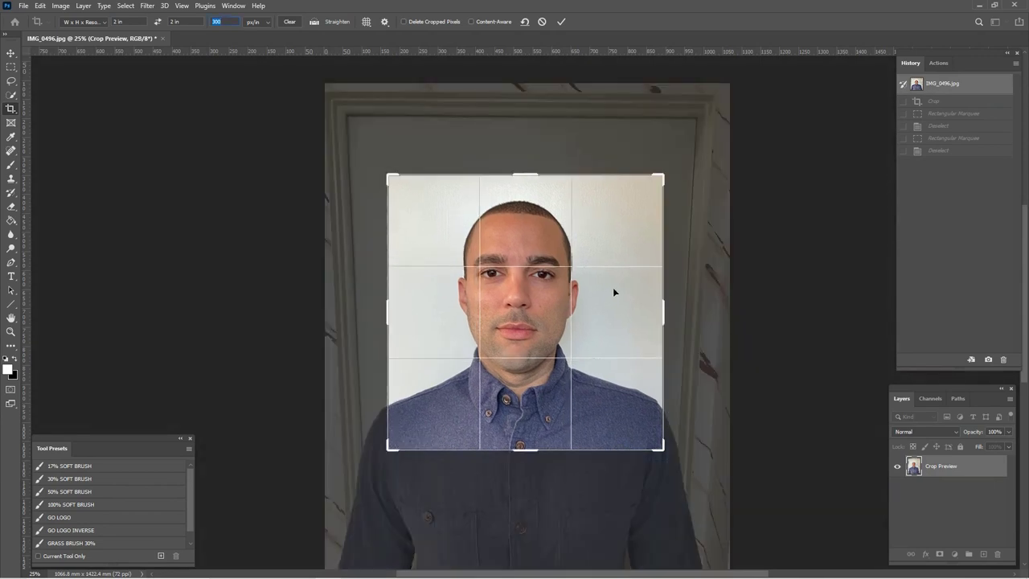
{"action": "left_click_drag", "start_coordinate": [613, 287], "coordinate": [618, 289]}
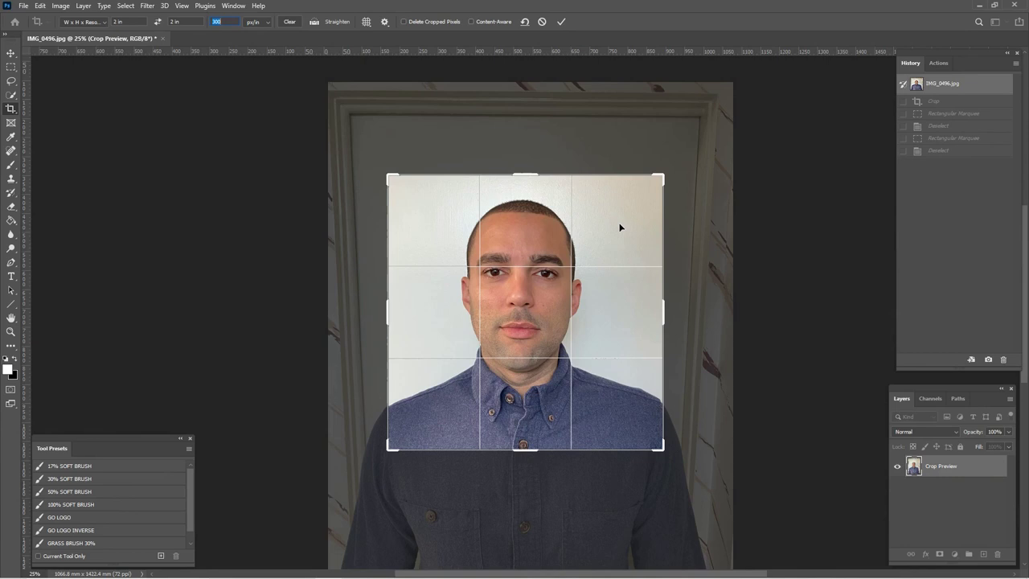
{"action": "left_click_drag", "start_coordinate": [619, 228], "coordinate": [621, 228]}
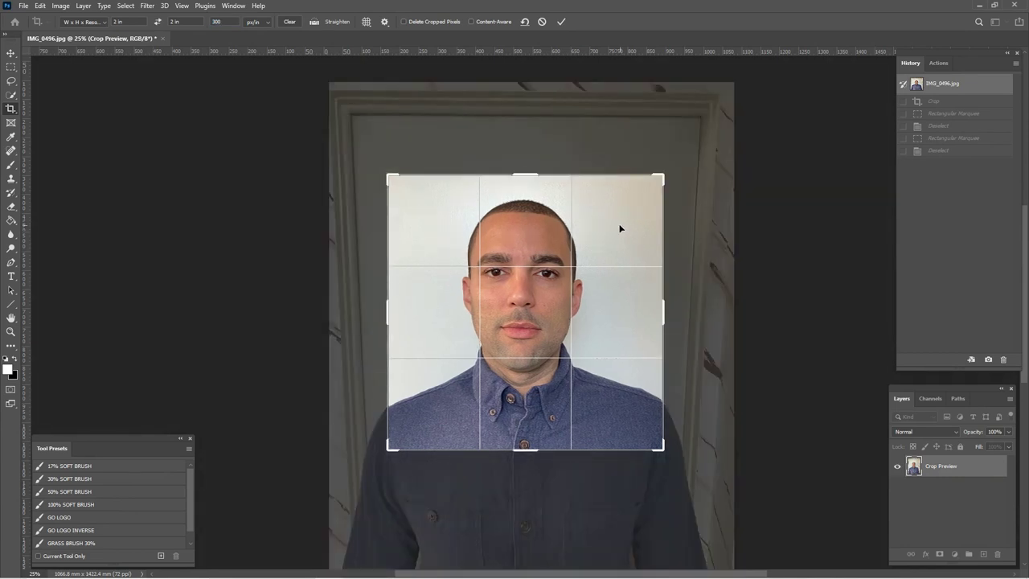
{"action": "key", "text": "Return"}
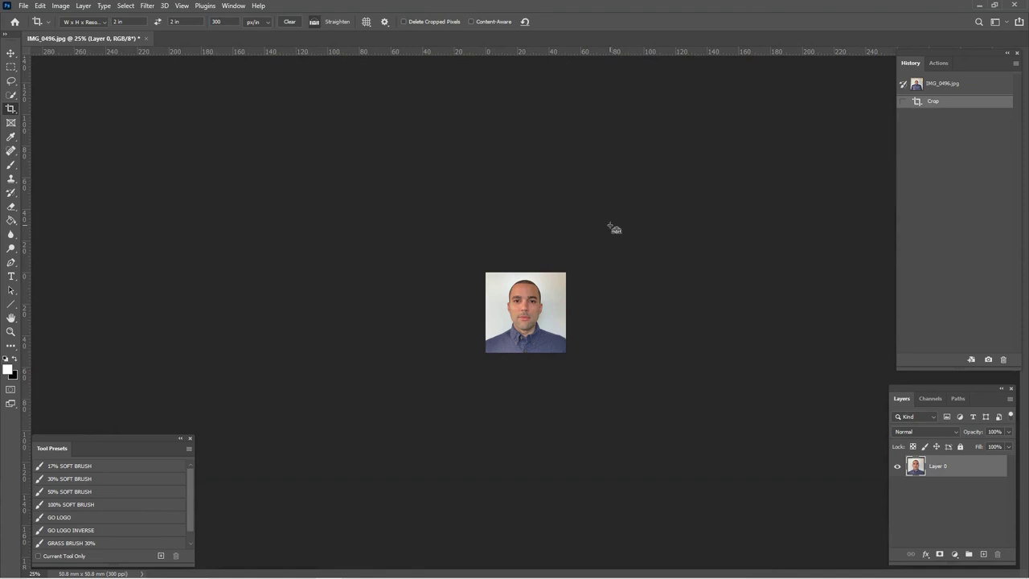
{"action": "key", "text": "ctrl+plus"}
{"action": "key", "text": "ctrl+plus"}
{"action": "key", "text": "ctrl+plus"}
{"action": "key", "text": "ctrl+plus"}
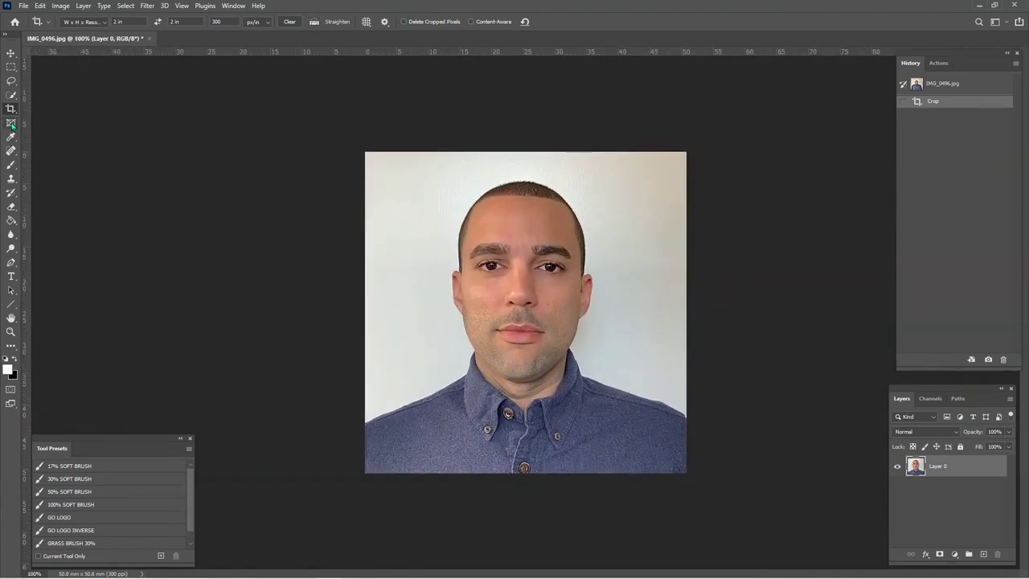
{"action": "key", "text": "m"}
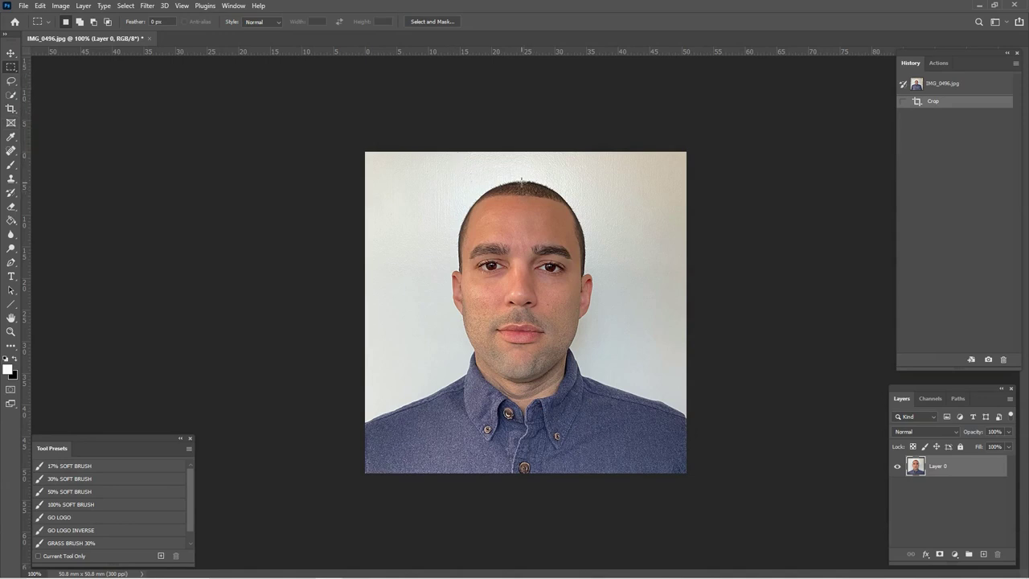
{"action": "left_click_drag", "start_coordinate": [521, 359], "coordinate": [521, 384]}
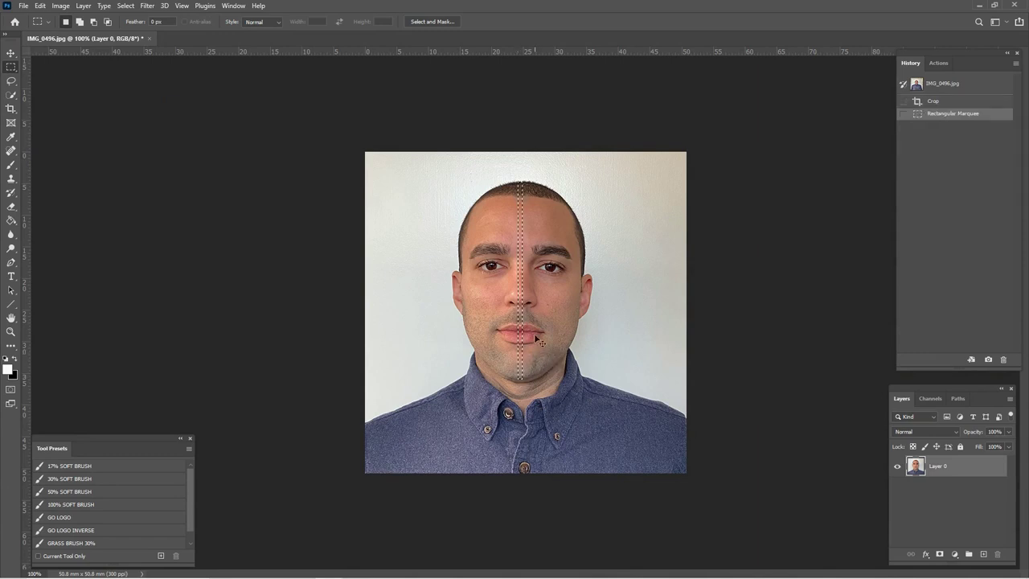
{"action": "key", "text": "ctrl+d"}
{"action": "left_click_drag", "start_coordinate": [521, 180], "coordinate": [521, 378]}
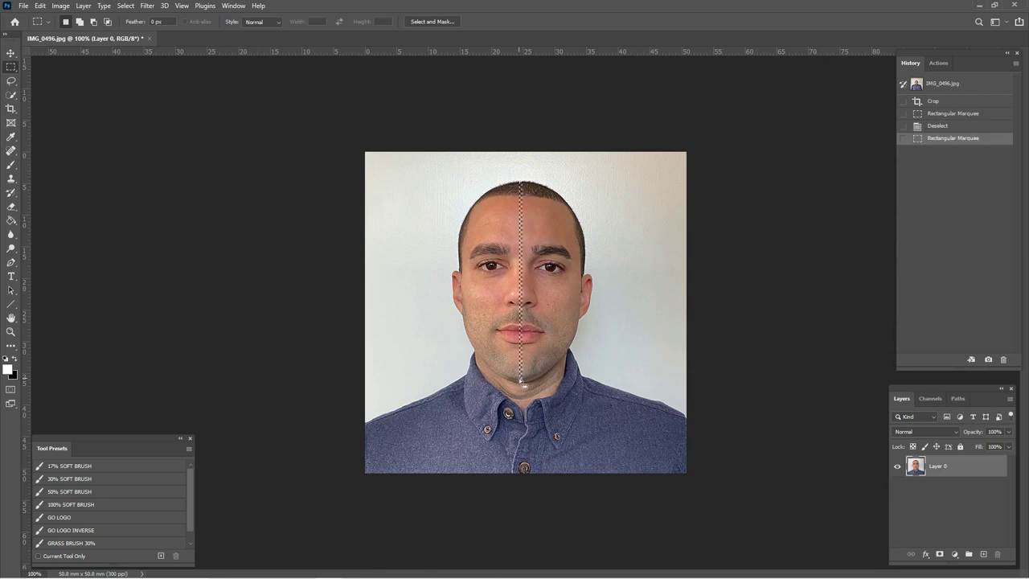
{"action": "left_click", "coordinate": [590, 337]}
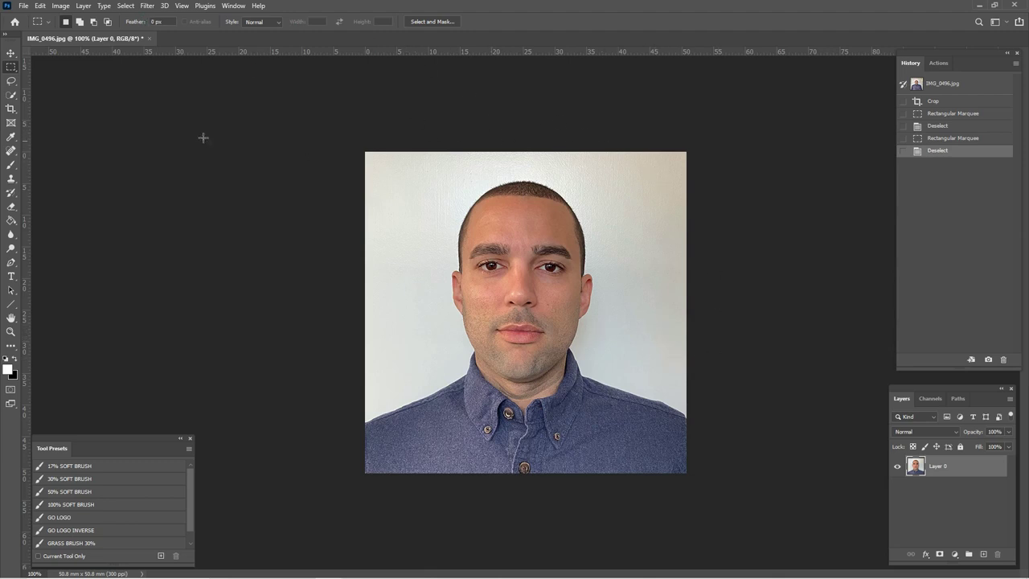
Step: Quick-select the wall background left, above and right of the subject
{"action": "left_click", "coordinate": [12, 95]}
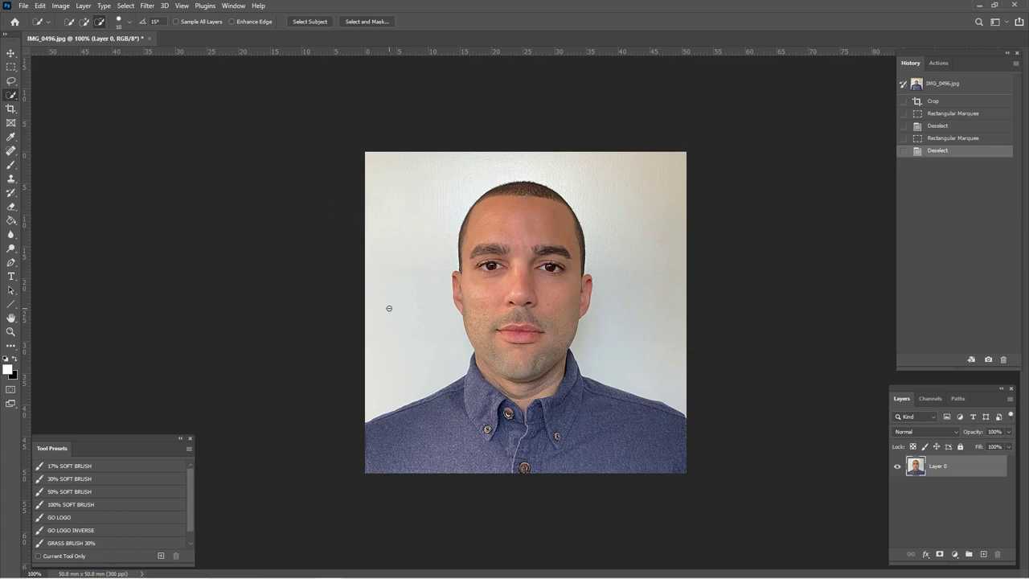
{"action": "key", "text": "bracketright"}
{"action": "key", "text": "bracketright"}
{"action": "mouse_move", "coordinate": [403, 340]}
{"action": "left_mouse_down"}
{"action": "mouse_move", "coordinate": [409, 240]}
{"action": "mouse_move", "coordinate": [454, 168]}
{"action": "mouse_move", "coordinate": [565, 157]}
{"action": "mouse_move", "coordinate": [636, 194]}
{"action": "mouse_move", "coordinate": [659, 318]}
{"action": "left_mouse_up"}
{"action": "key", "text": "ctrl+d"}
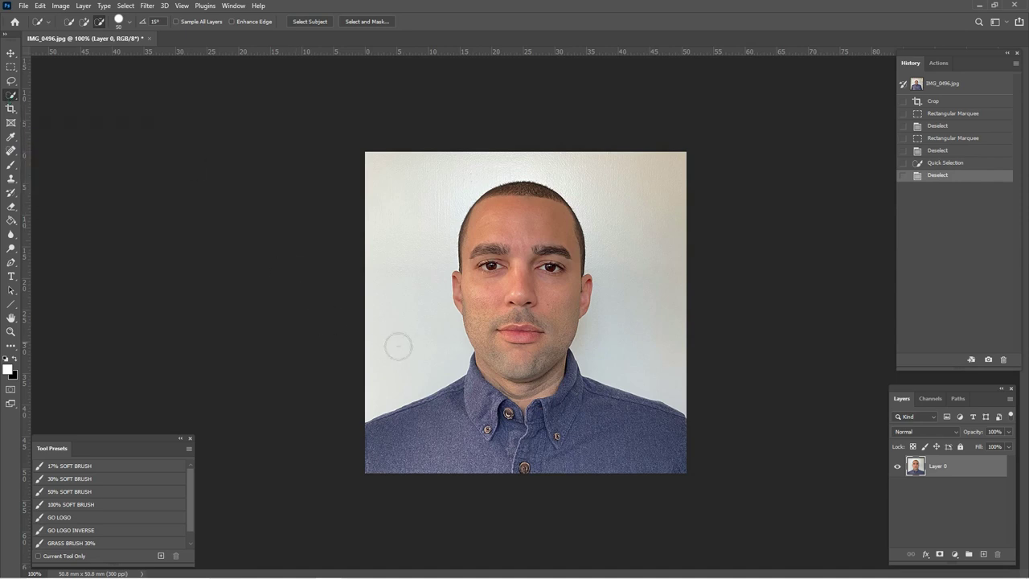
{"action": "mouse_move", "coordinate": [398, 346]}
{"action": "left_mouse_down"}
{"action": "mouse_move", "coordinate": [406, 223]}
{"action": "mouse_move", "coordinate": [441, 156]}
{"action": "mouse_move", "coordinate": [533, 146]}
{"action": "mouse_move", "coordinate": [621, 166]}
{"action": "mouse_move", "coordinate": [646, 217]}
{"action": "mouse_move", "coordinate": [643, 261]}
{"action": "left_mouse_up"}
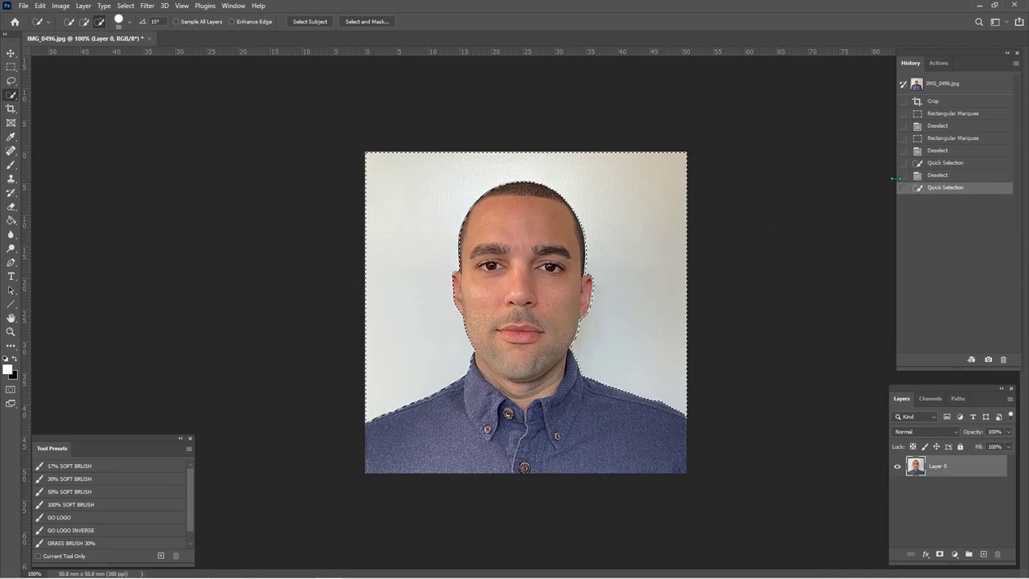
Step: Add a Levels adjustment with white input about 209, then compare it on and off
{"action": "left_click", "coordinate": [940, 63]}
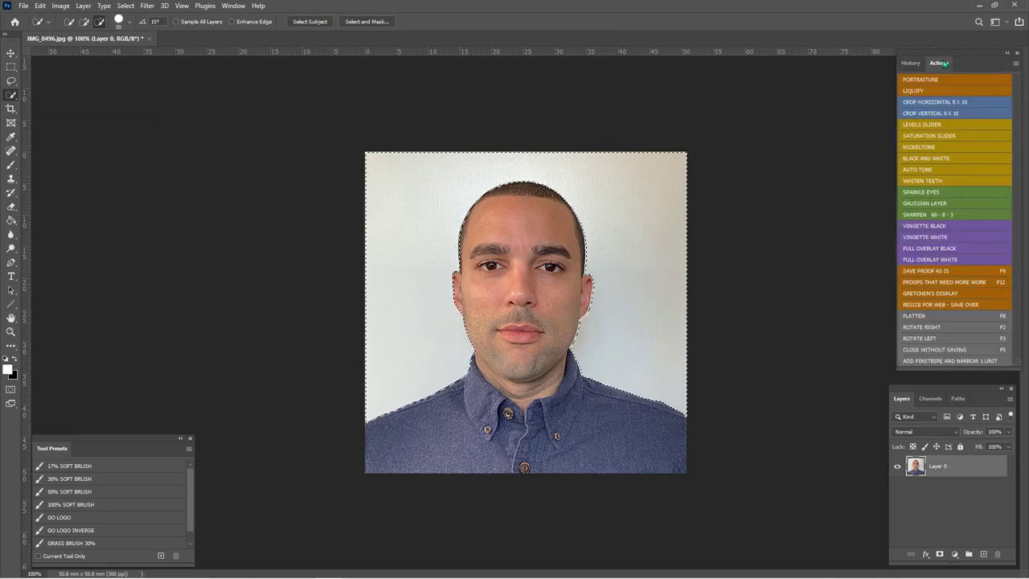
{"action": "left_click", "coordinate": [925, 148]}
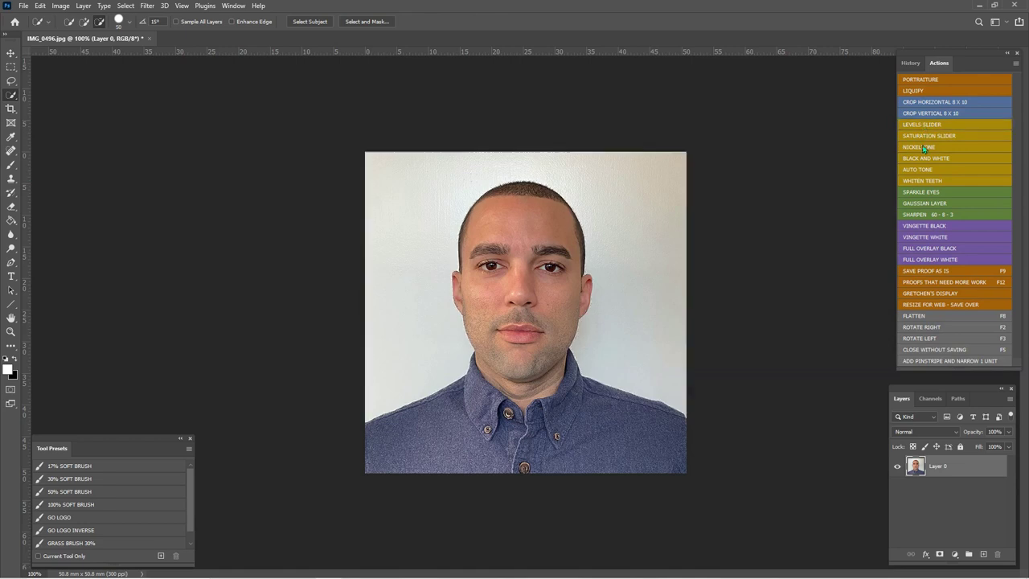
{"action": "double_click", "coordinate": [915, 467]}
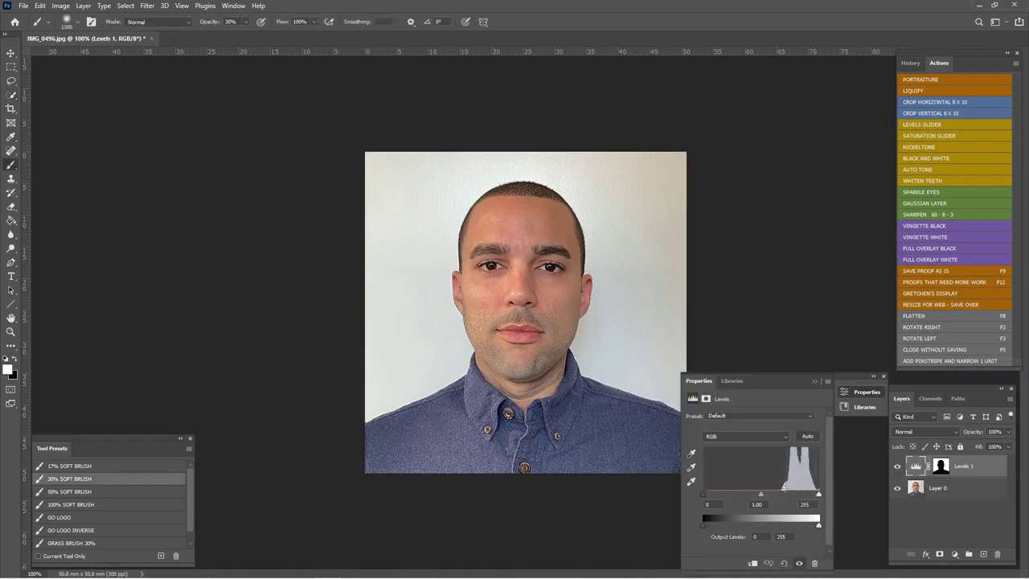
{"action": "left_click_drag", "start_coordinate": [819, 495], "coordinate": [793, 496]}
{"action": "left_click", "coordinate": [815, 382]}
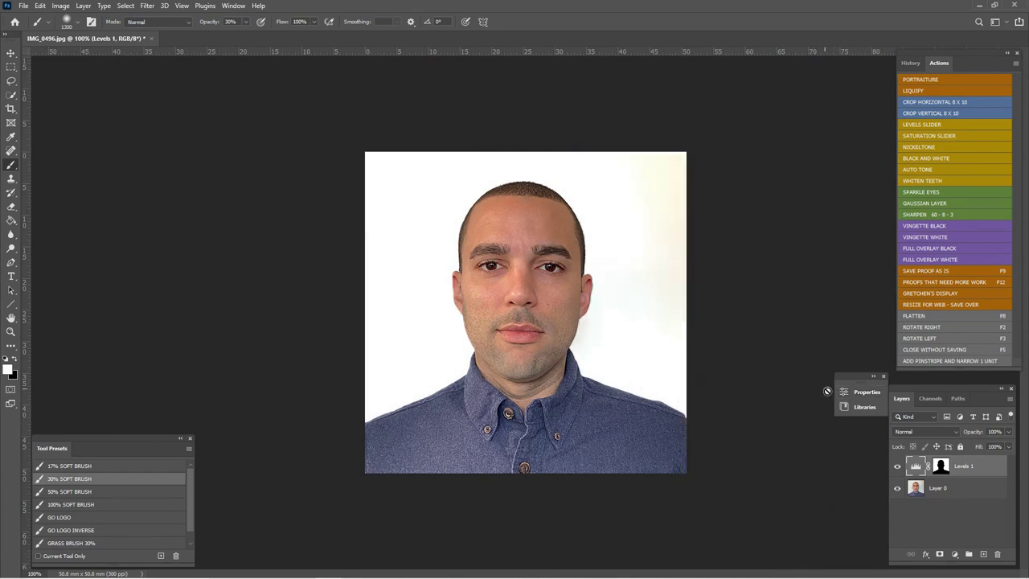
{"action": "left_click", "coordinate": [896, 466]}
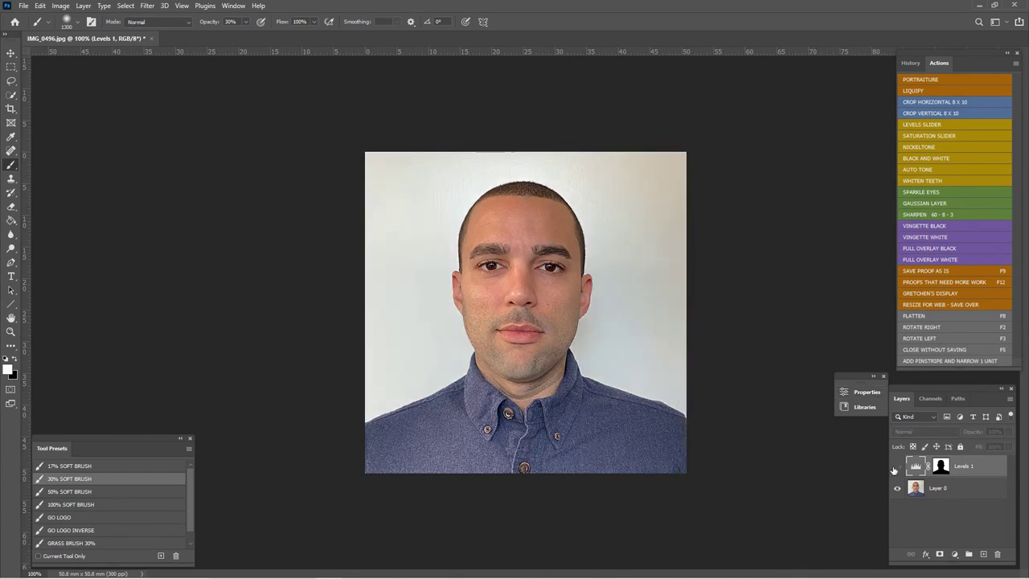
{"action": "left_click", "coordinate": [896, 467]}
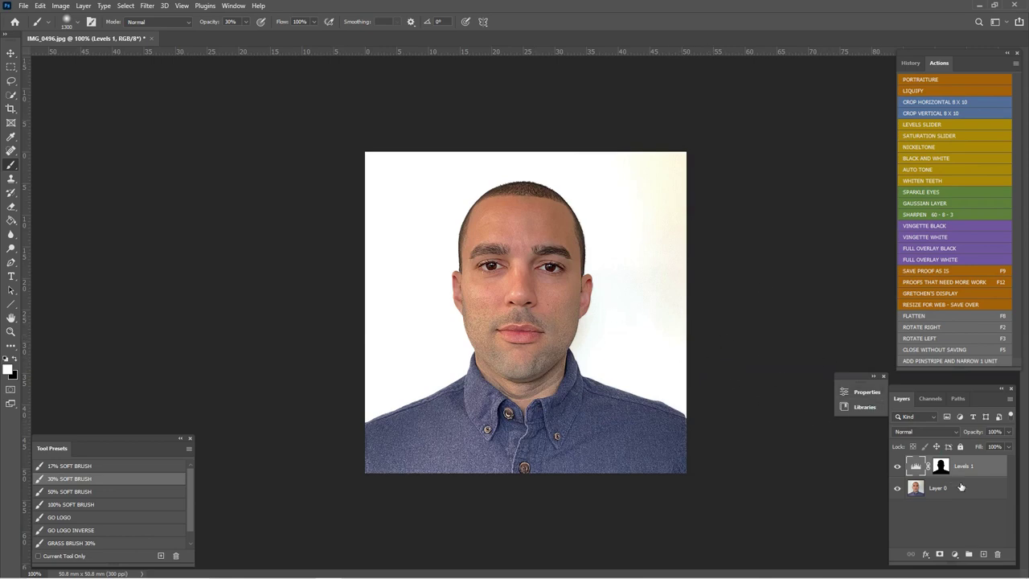
Step: Flatten the image into a single Background layer
{"action": "key", "text": "F8"}
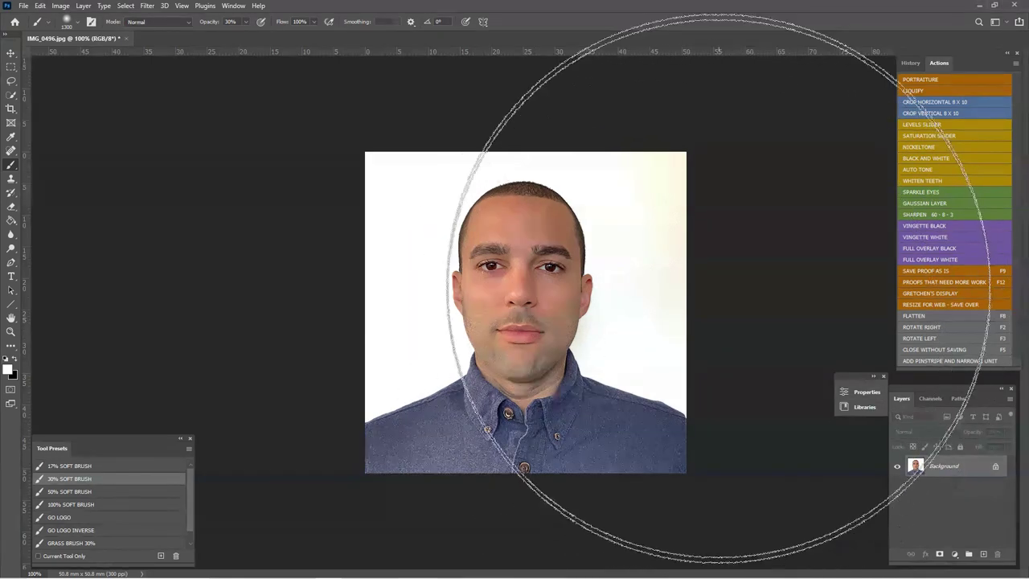
{"action": "key", "text": "bracketleft"}
{"action": "key", "text": "bracketleft"}
{"action": "key", "text": "bracketleft"}
{"action": "key", "text": "bracketleft"}
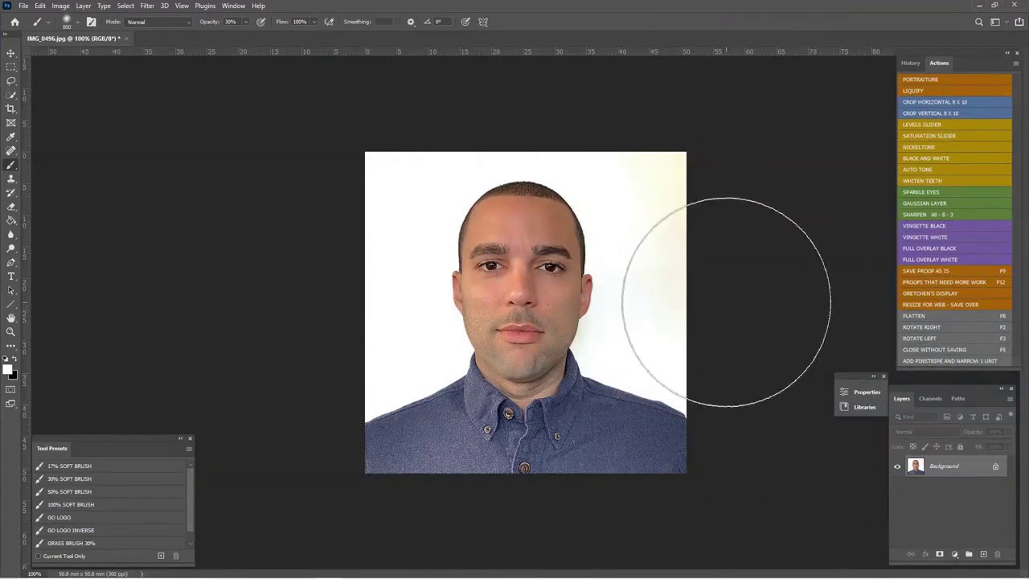
{"action": "left_click", "coordinate": [910, 63]}
{"action": "left_click", "coordinate": [949, 238]}
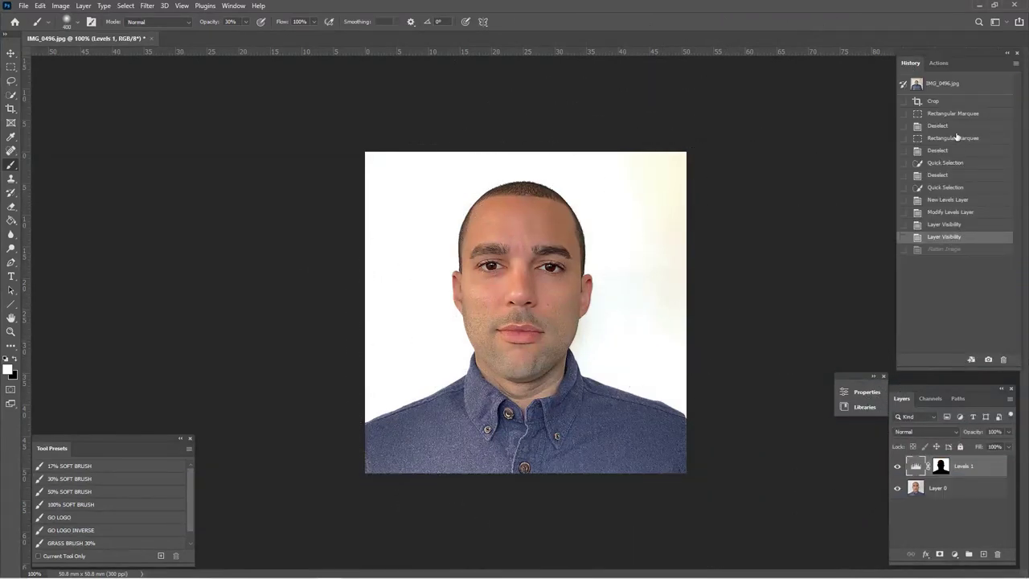
{"action": "left_click", "coordinate": [11, 94]}
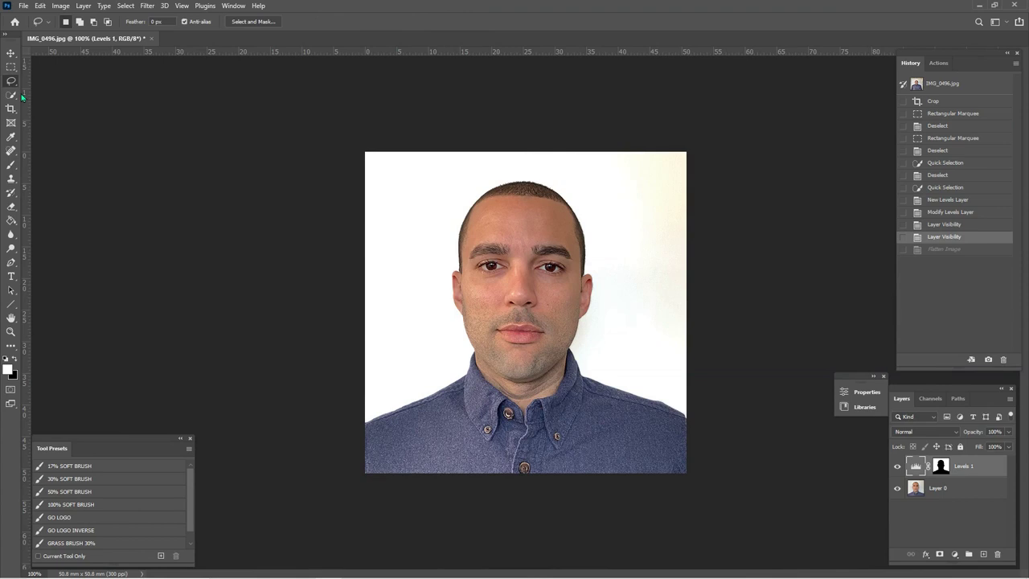
{"action": "key", "text": "ctrl+shift+z"}
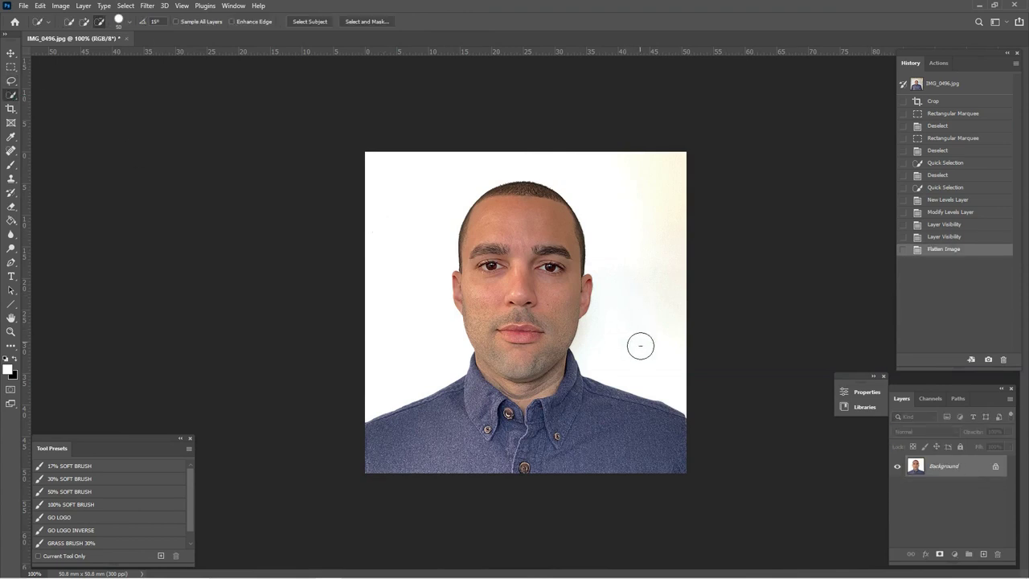
Step: Select the background beside the subject, paint it white with the brush, and deselect
{"action": "left_click", "coordinate": [377, 246]}
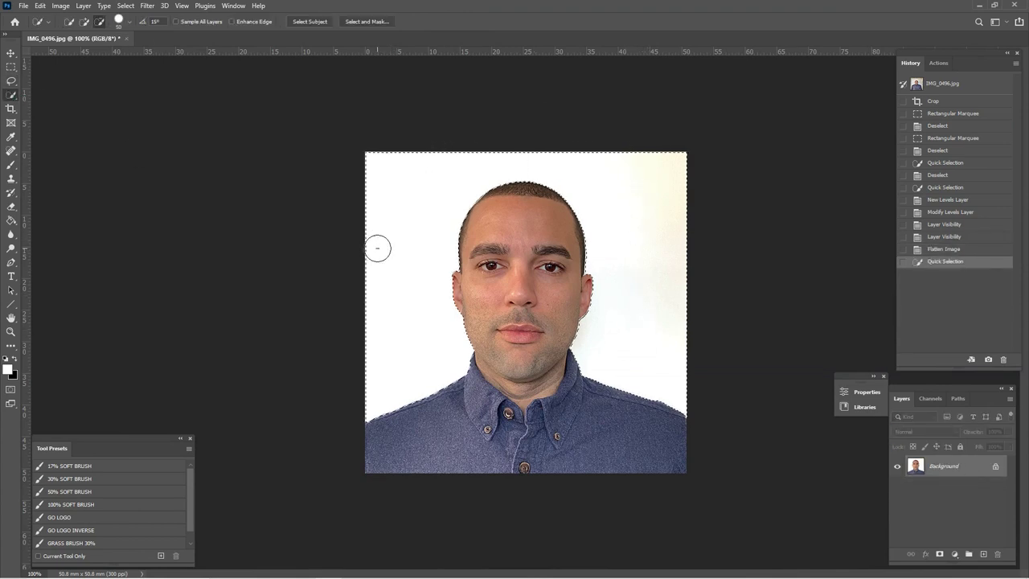
{"action": "key", "text": "b"}
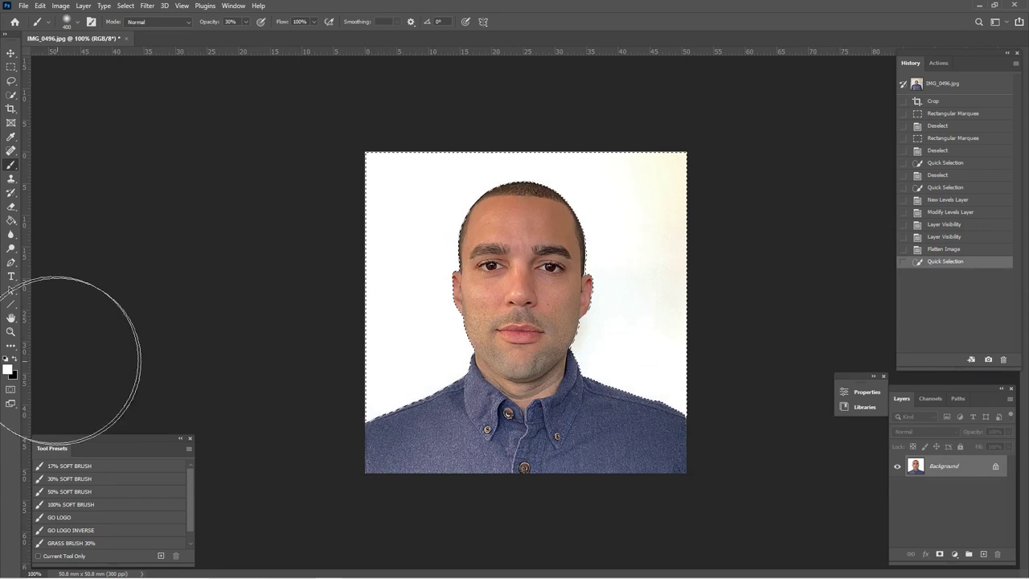
{"action": "left_click", "coordinate": [9, 369]}
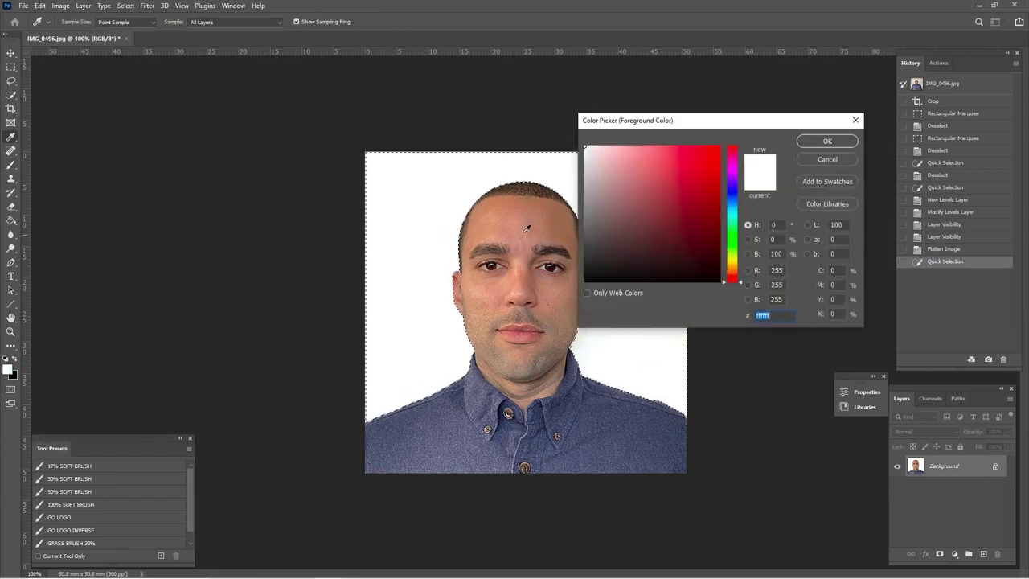
{"action": "left_click", "coordinate": [827, 141]}
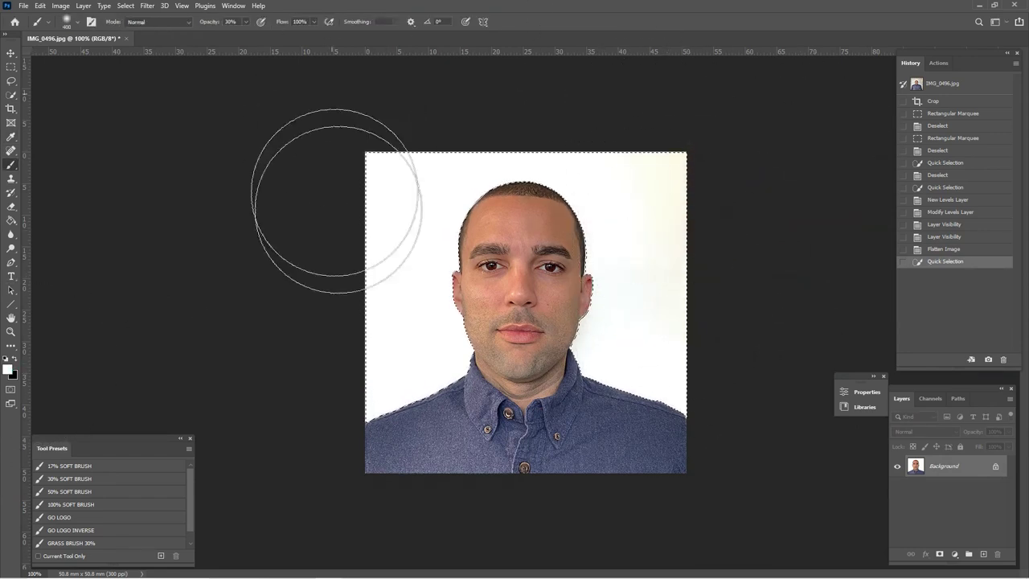
{"action": "mouse_move", "coordinate": [408, 190]}
{"action": "left_mouse_down"}
{"action": "mouse_move", "coordinate": [692, 207]}
{"action": "mouse_move", "coordinate": [685, 233]}
{"action": "left_mouse_up"}
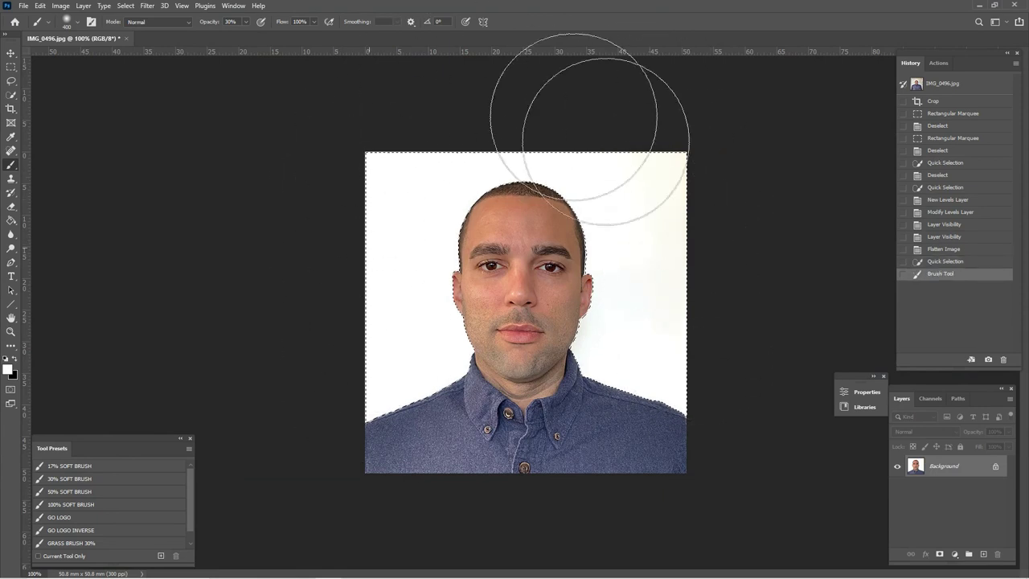
{"action": "left_click", "coordinate": [798, 380]}
{"action": "key", "text": "ctrl+d"}
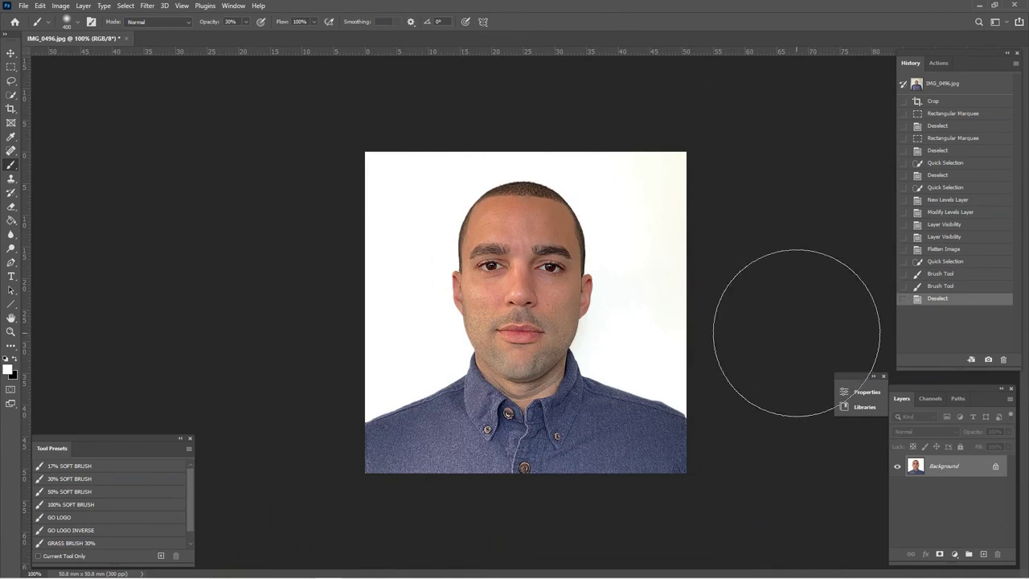
Step: Zoom to 200% to inspect the edges, return to 100%, and select all
{"action": "key", "text": "ctrl+plus"}
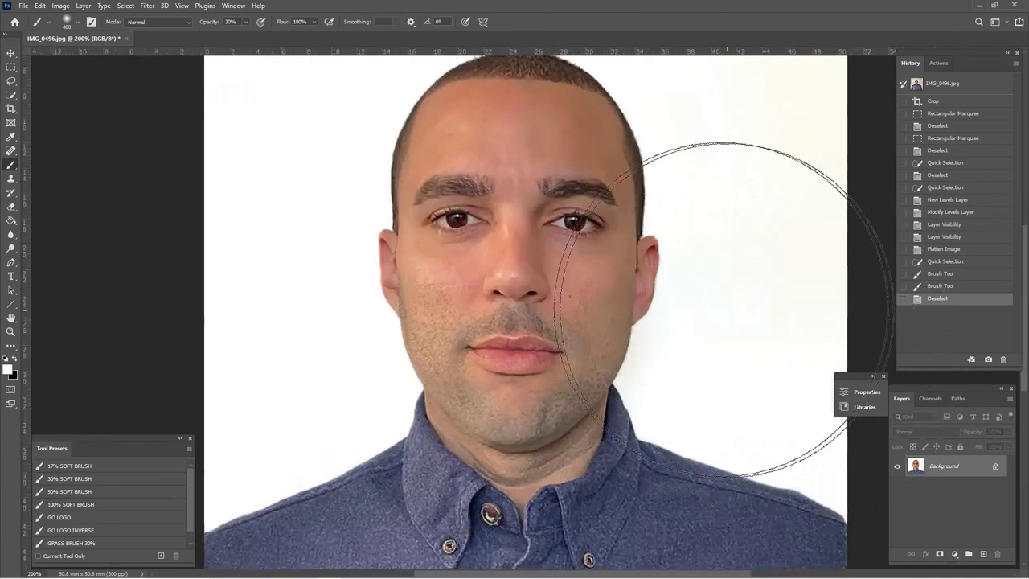
{"action": "key", "text": "ctrl+minus"}
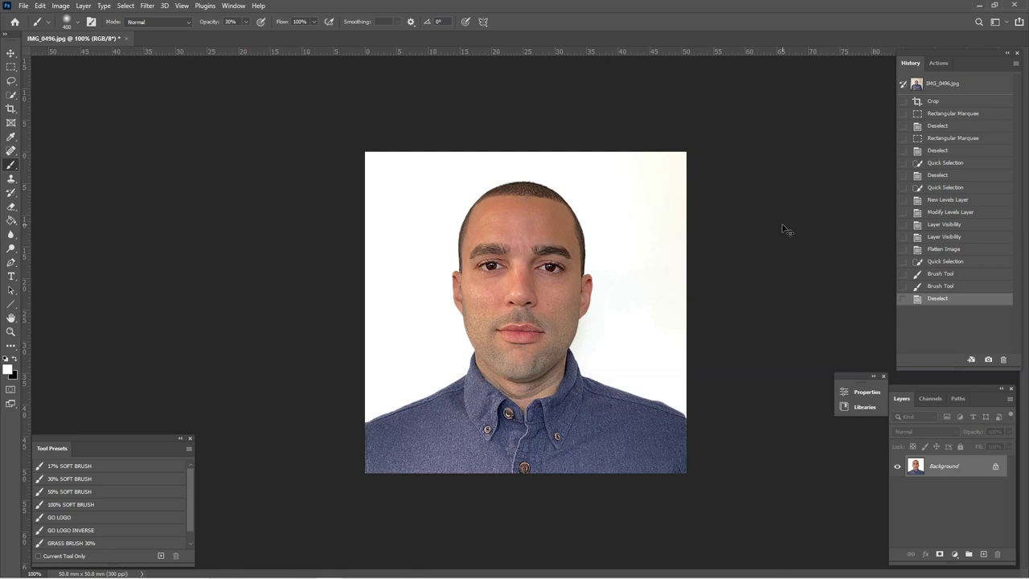
{"action": "key", "text": "ctrl+a"}
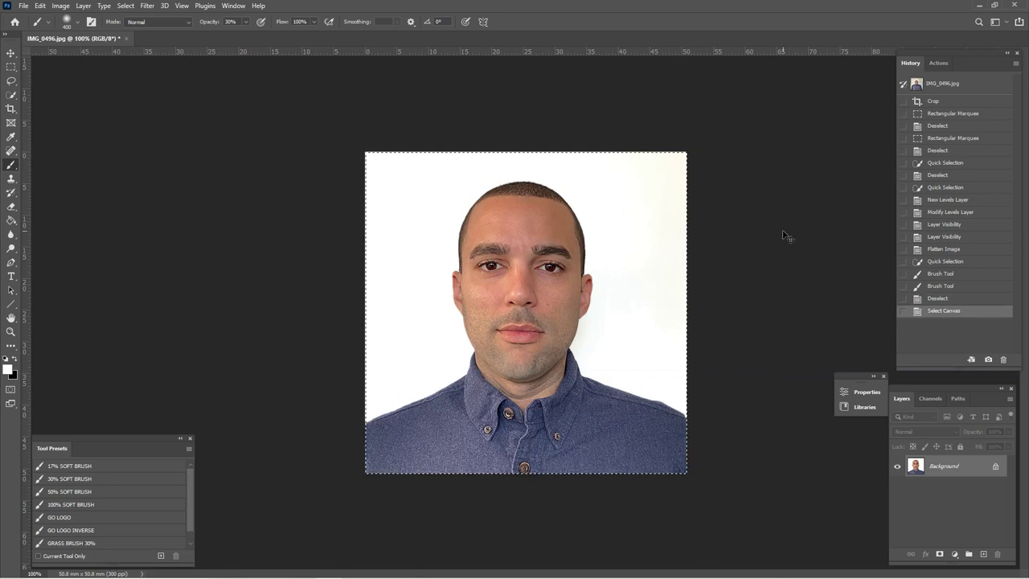
Step: Create Untitled-1 from the 4 x 6 in preset at 300 ppi with a white background
{"action": "left_click", "coordinate": [23, 5]}
{"action": "left_click", "coordinate": [34, 18]}
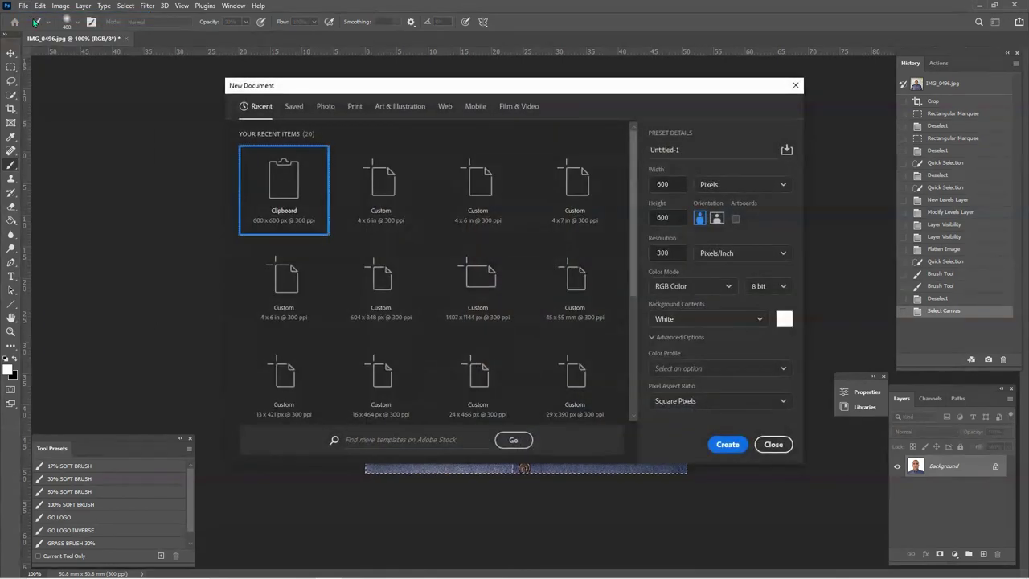
{"action": "left_click", "coordinate": [380, 186]}
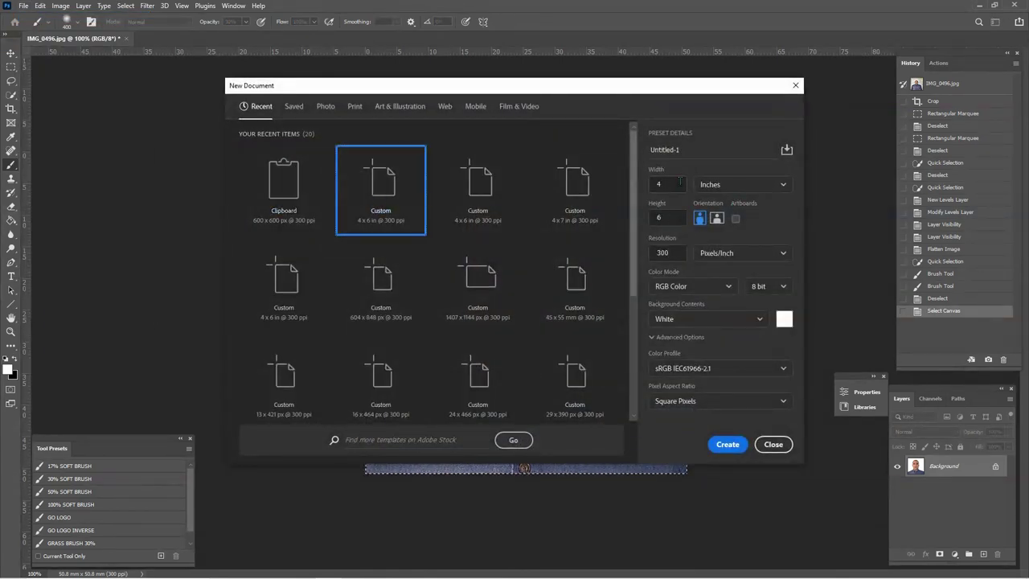
{"action": "left_click", "coordinate": [668, 184]}
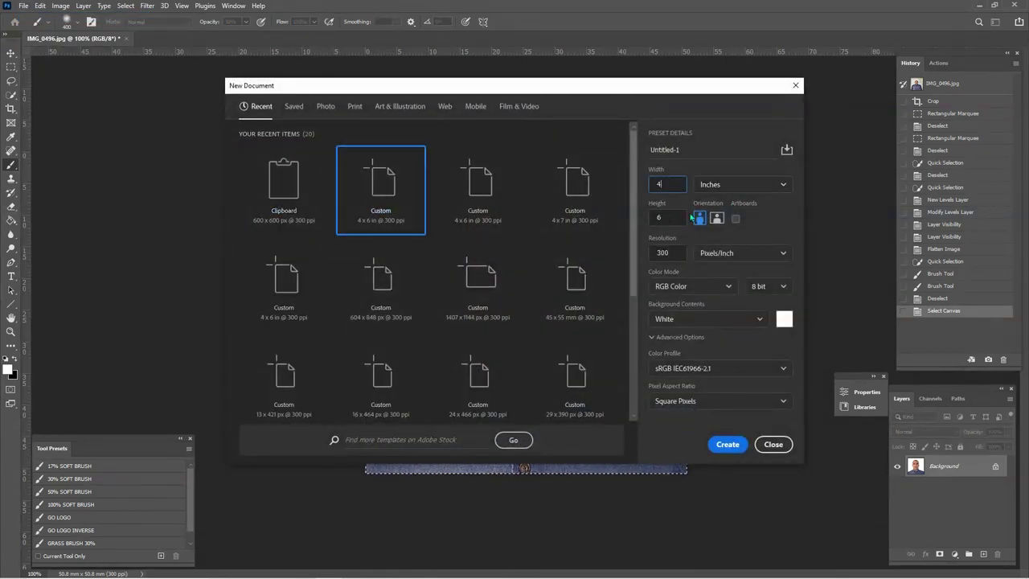
{"action": "key", "text": "Tab"}
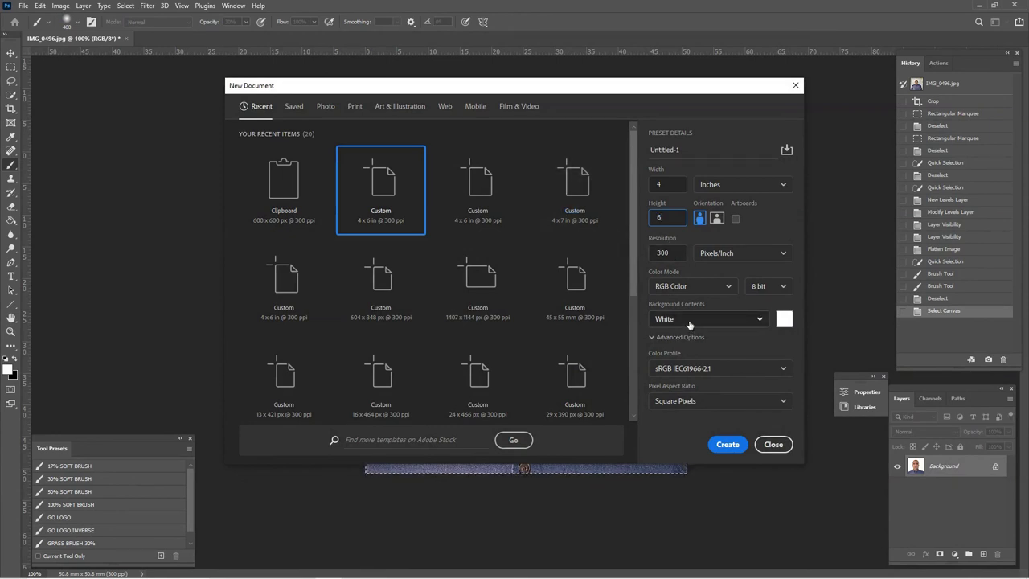
{"action": "left_click", "coordinate": [734, 449]}
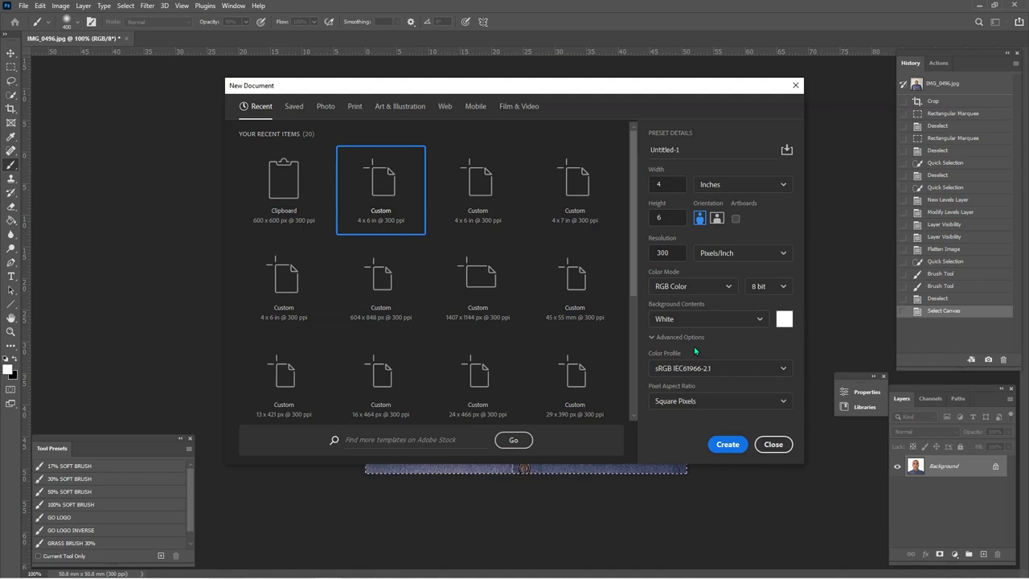
{"action": "left_click", "coordinate": [734, 444]}
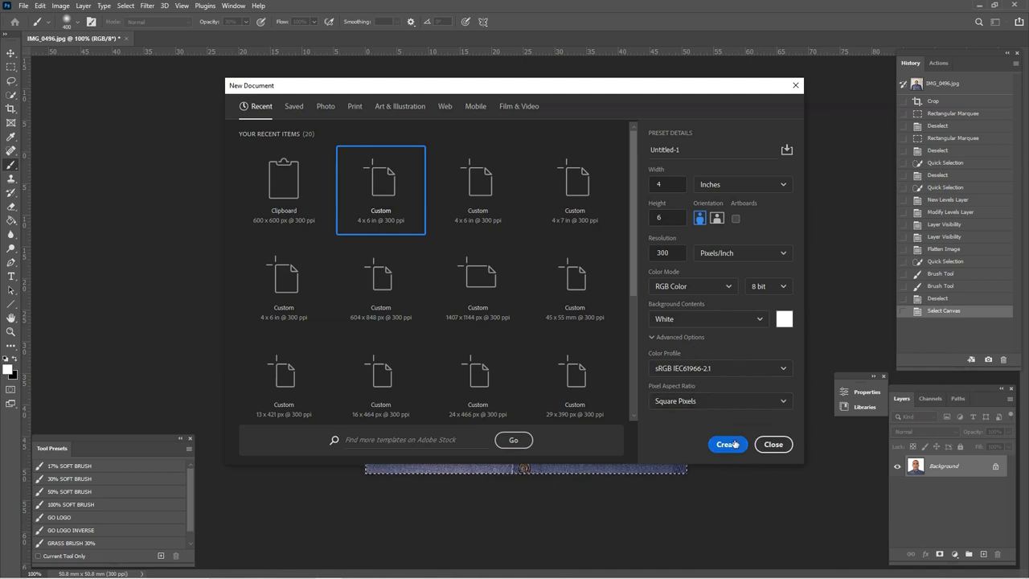
{"action": "left_click", "coordinate": [734, 444]}
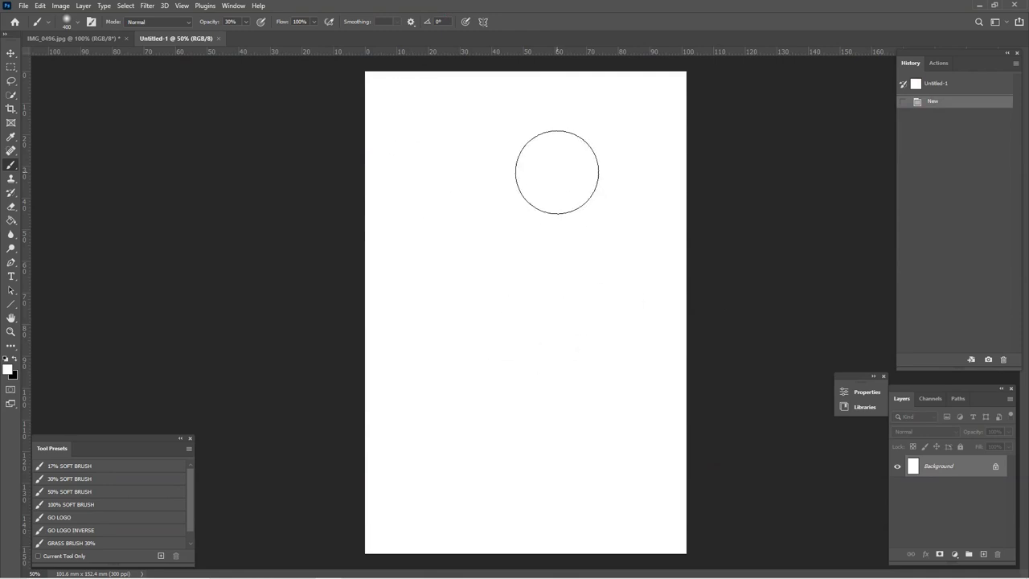
Step: Paste the portrait, move it into the sheet's upper half, and paste a second copy below
{"action": "key", "text": "ctrl"}
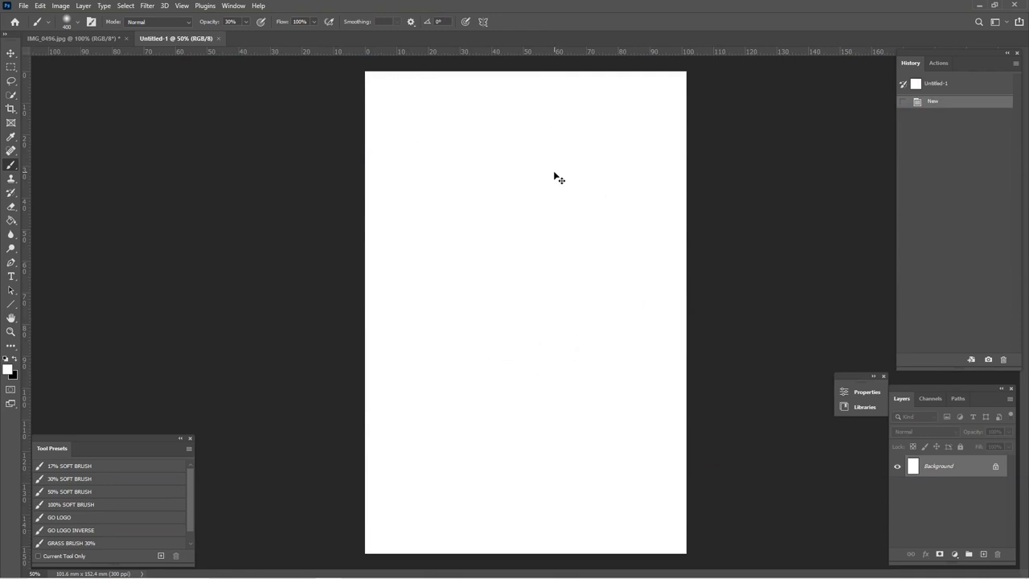
{"action": "key", "text": "ctrl+v"}
{"action": "key", "text": "v"}
{"action": "left_click_drag", "start_coordinate": [521, 338], "coordinate": [562, 320]}
{"action": "key", "text": "ctrl+v"}
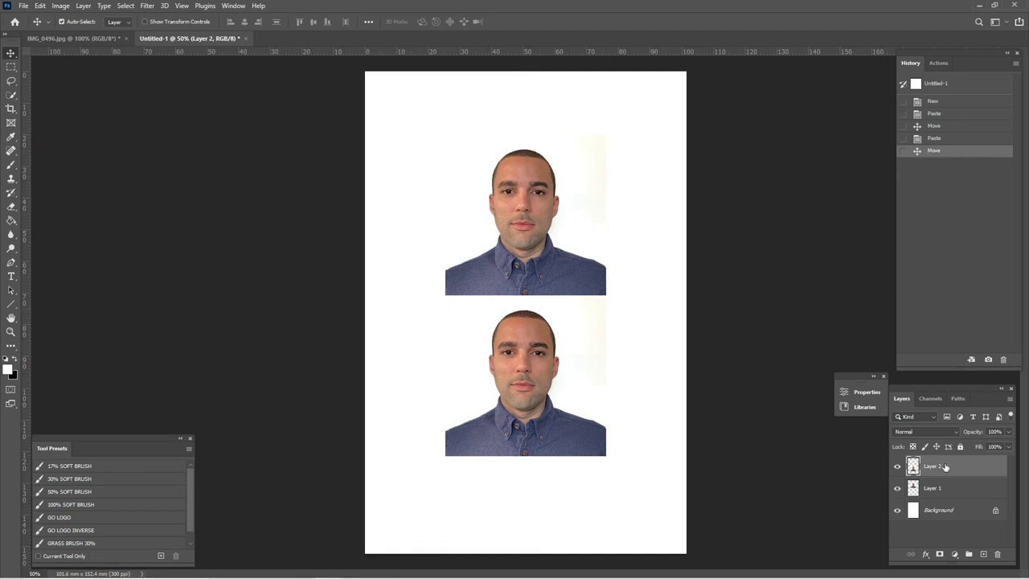
Step: Give Layer 2 a 1 px outside Stroke in light gray
{"action": "double_click", "coordinate": [985, 467]}
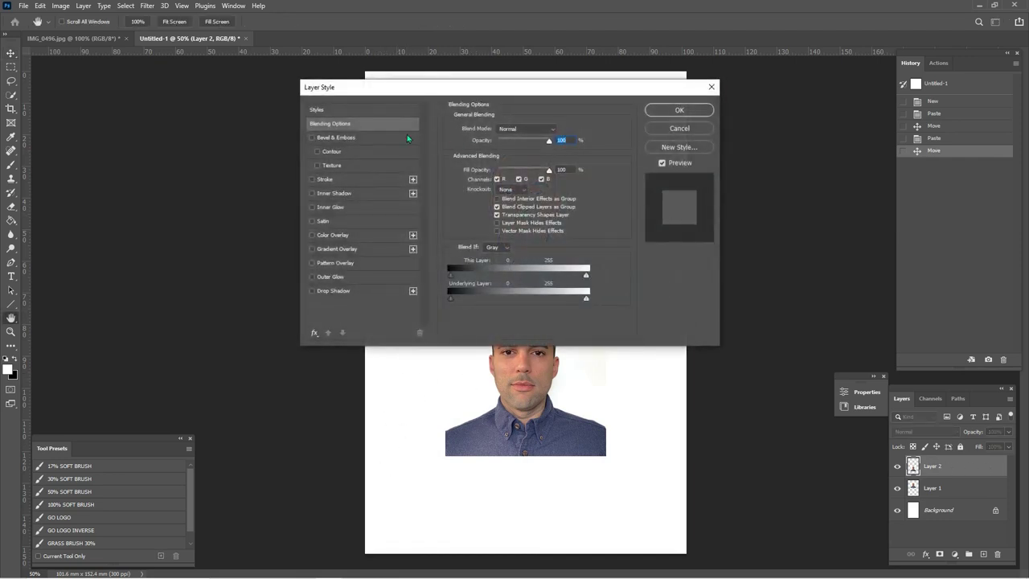
{"action": "left_click", "coordinate": [681, 129]}
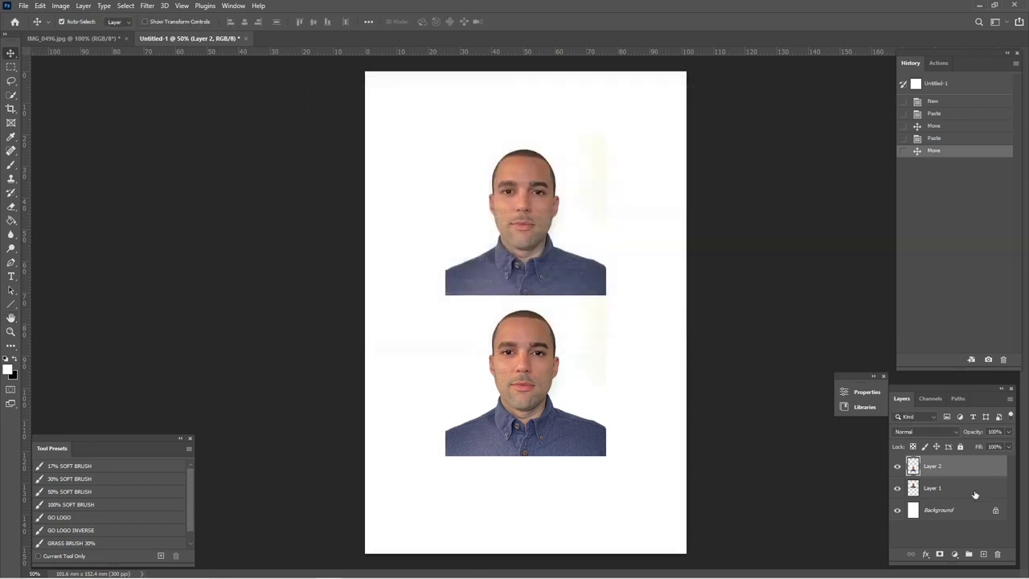
{"action": "double_click", "coordinate": [962, 469]}
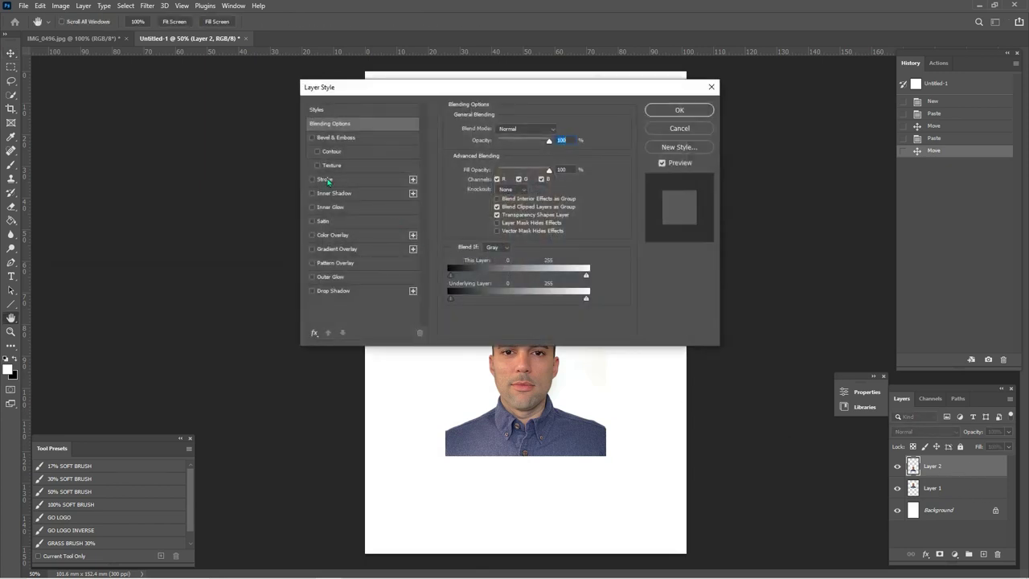
{"action": "left_click", "coordinate": [325, 183]}
{"action": "mouse_move", "coordinate": [492, 128]}
{"action": "left_mouse_down"}
{"action": "mouse_move", "coordinate": [539, 128]}
{"action": "mouse_move", "coordinate": [490, 129]}
{"action": "left_mouse_up"}
{"action": "double_click", "coordinate": [552, 128]}
{"action": "left_click", "coordinate": [503, 143]}
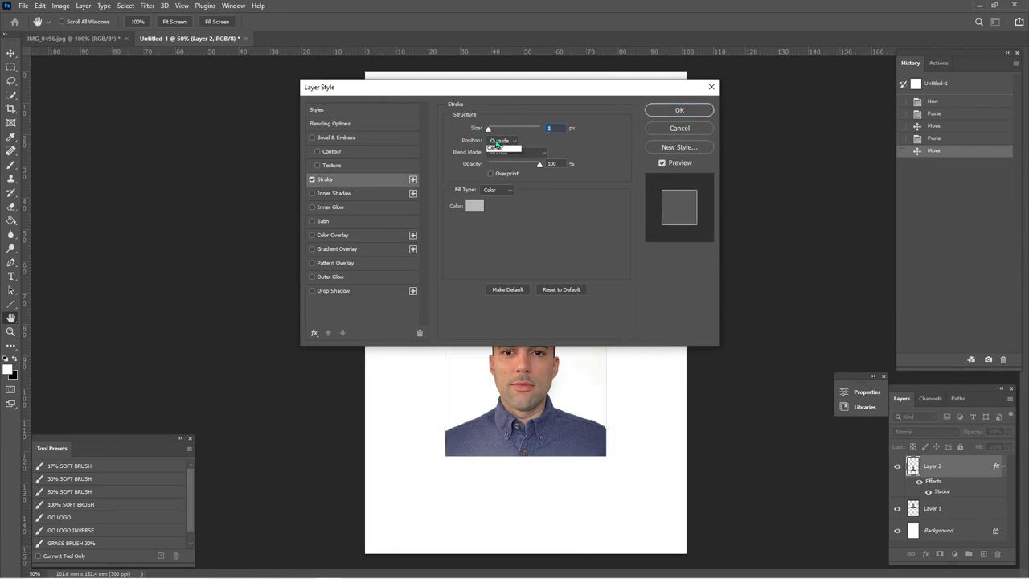
{"action": "left_click", "coordinate": [500, 152]}
{"action": "left_click", "coordinate": [471, 207]}
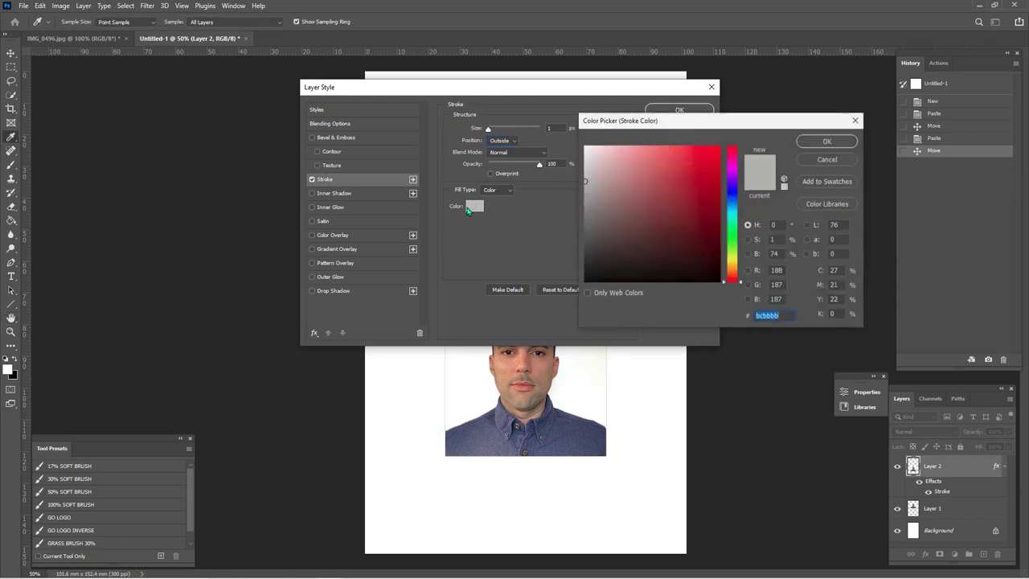
{"action": "left_click", "coordinate": [586, 179]}
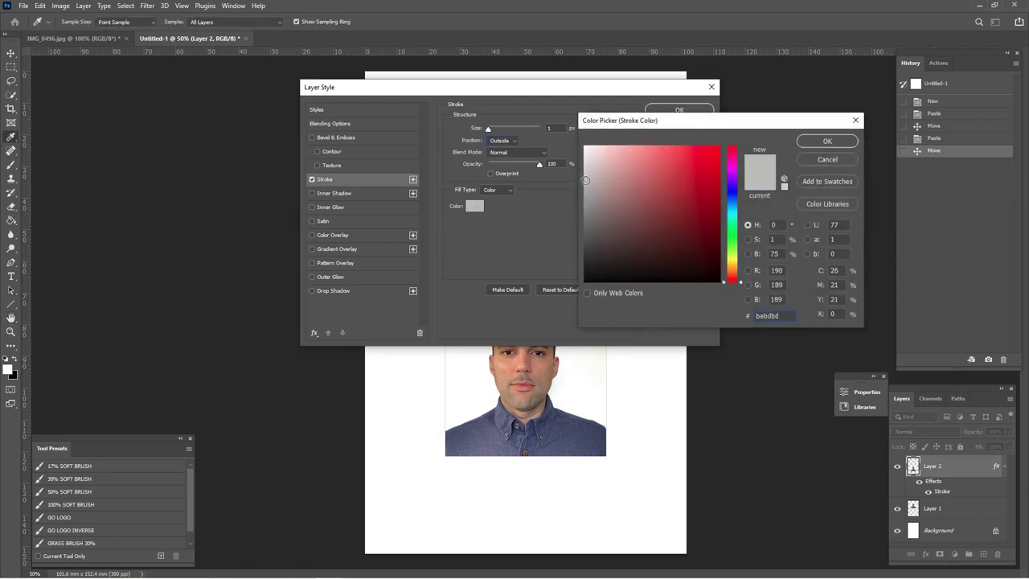
{"action": "left_click", "coordinate": [825, 142]}
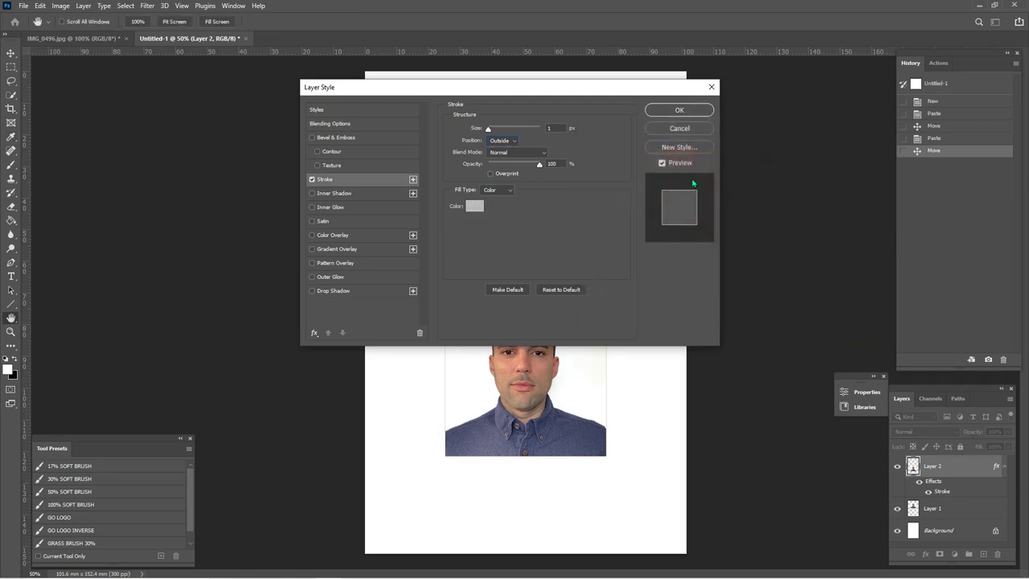
{"action": "left_click", "coordinate": [681, 111]}
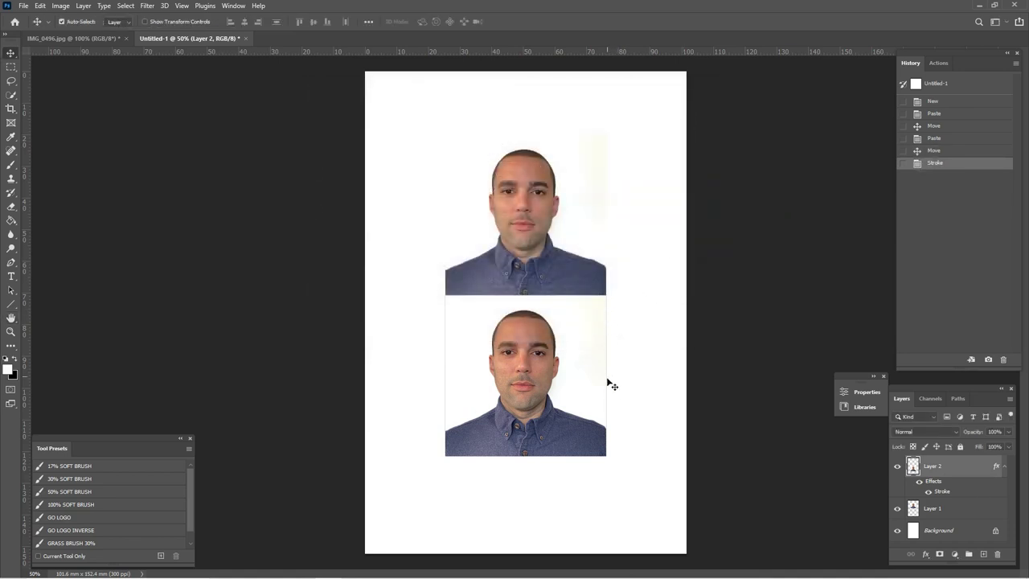
Step: Copy Layer 2's stroke style and paste it onto Layer 1
{"action": "right_click", "coordinate": [992, 470]}
{"action": "left_click", "coordinate": [933, 258]}
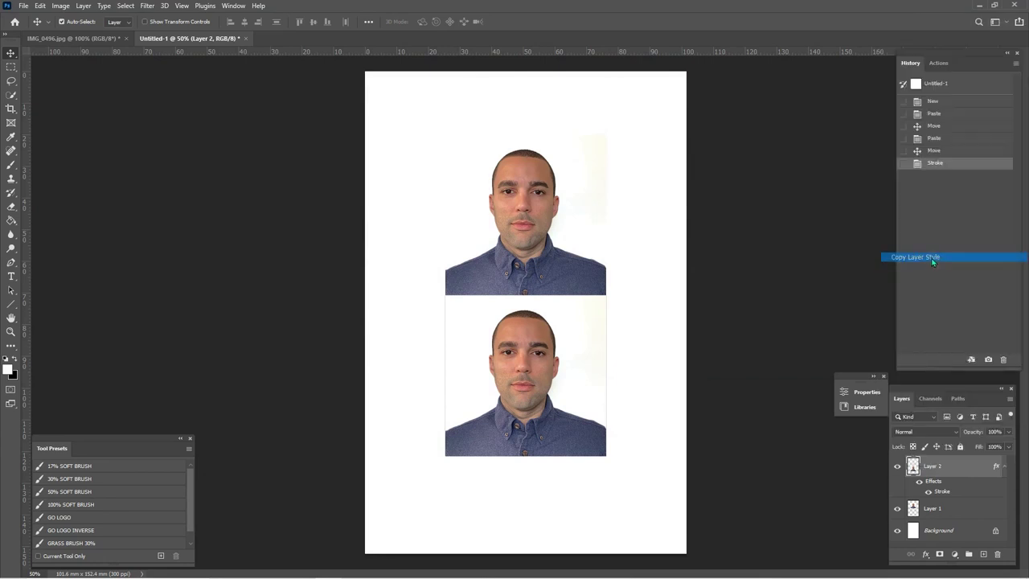
{"action": "right_click", "coordinate": [958, 467]}
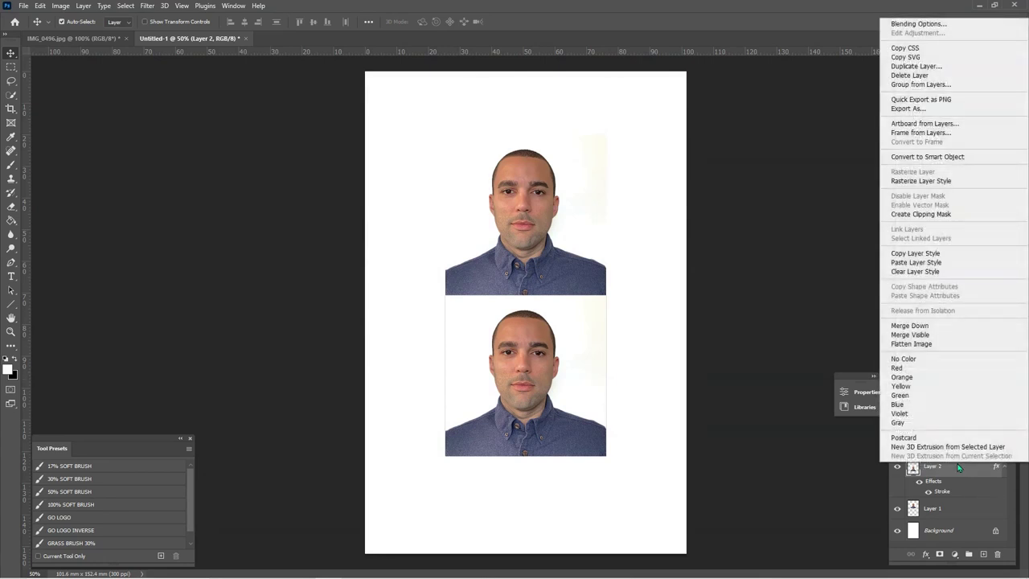
{"action": "left_click", "coordinate": [925, 253]}
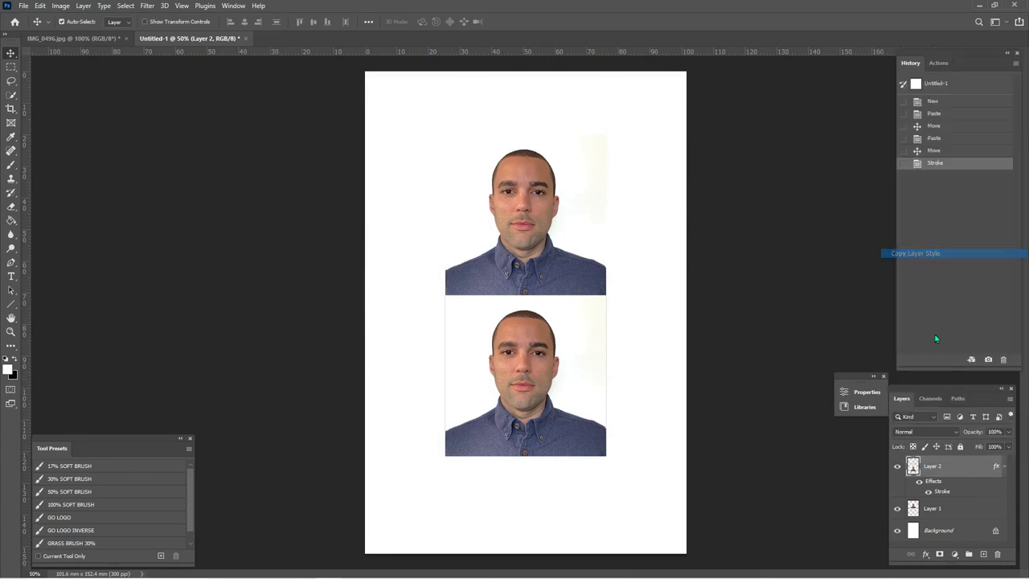
{"action": "right_click", "coordinate": [972, 513]}
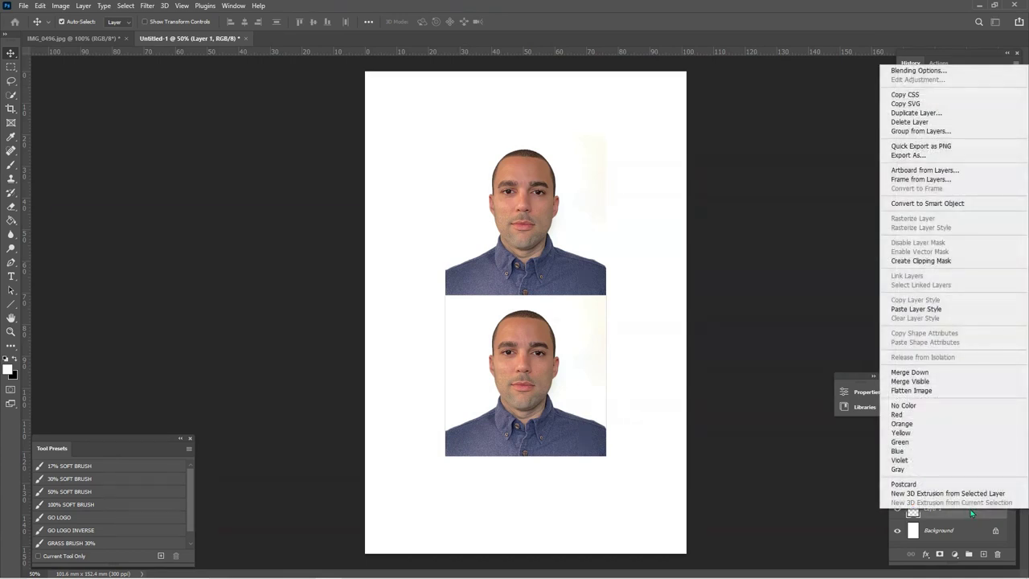
{"action": "left_click", "coordinate": [930, 314]}
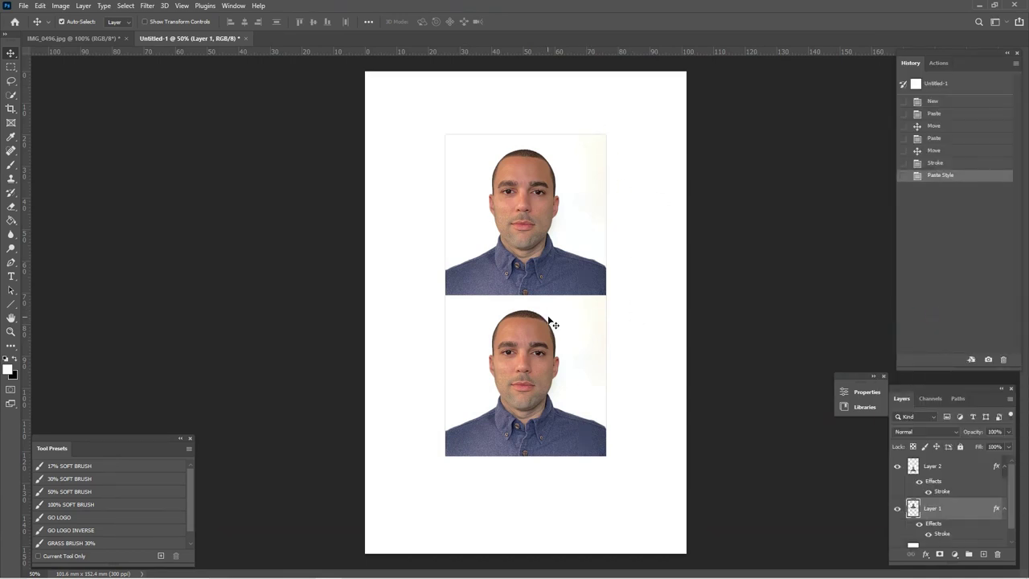
Step: Run the Flatten action (F8) to merge both outlined photos into the Background
{"action": "left_click", "coordinate": [939, 63]}
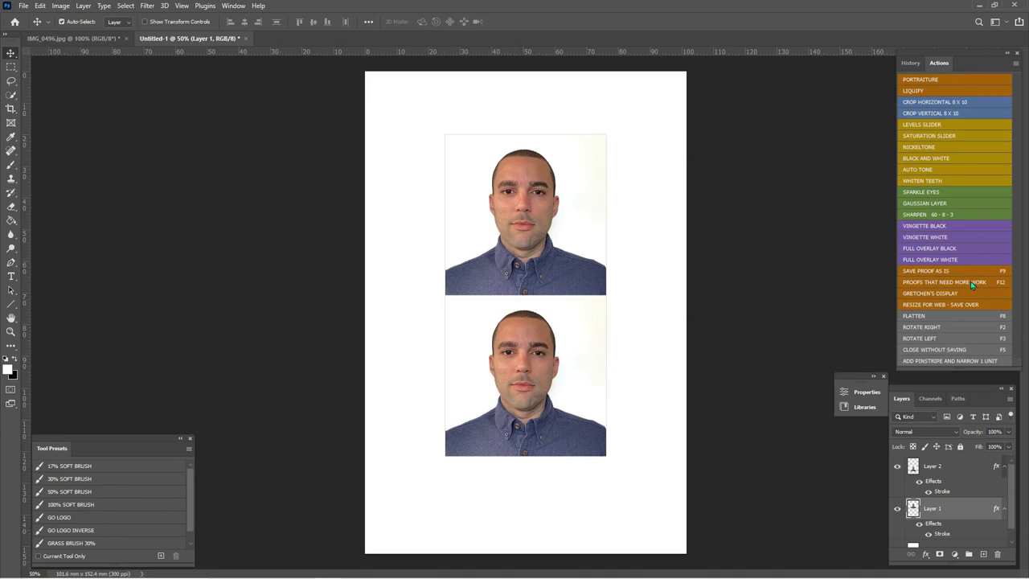
{"action": "key", "text": "F8"}
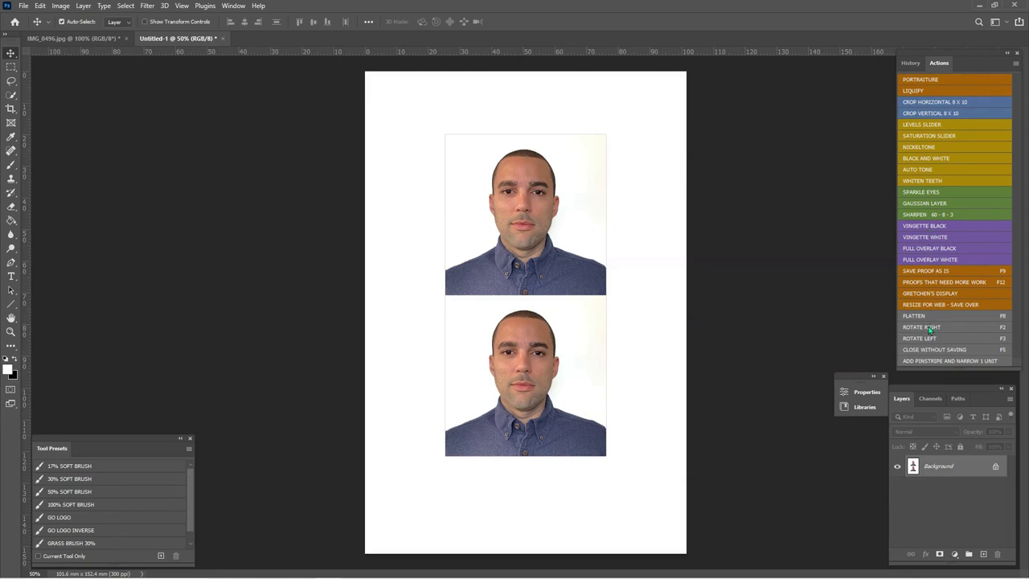
{"action": "left_click", "coordinate": [83, 5]}
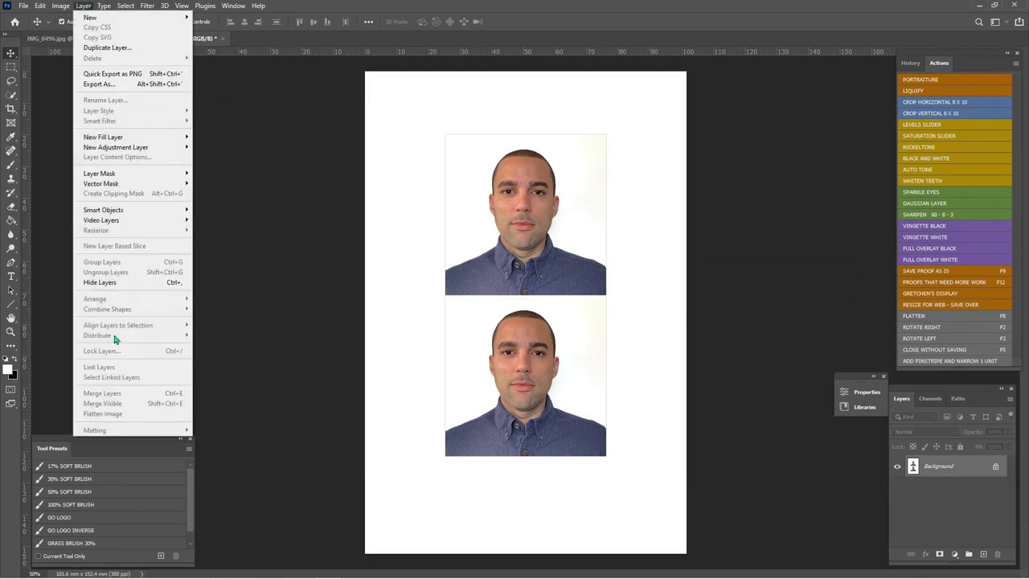
{"action": "left_click", "coordinate": [24, 6]}
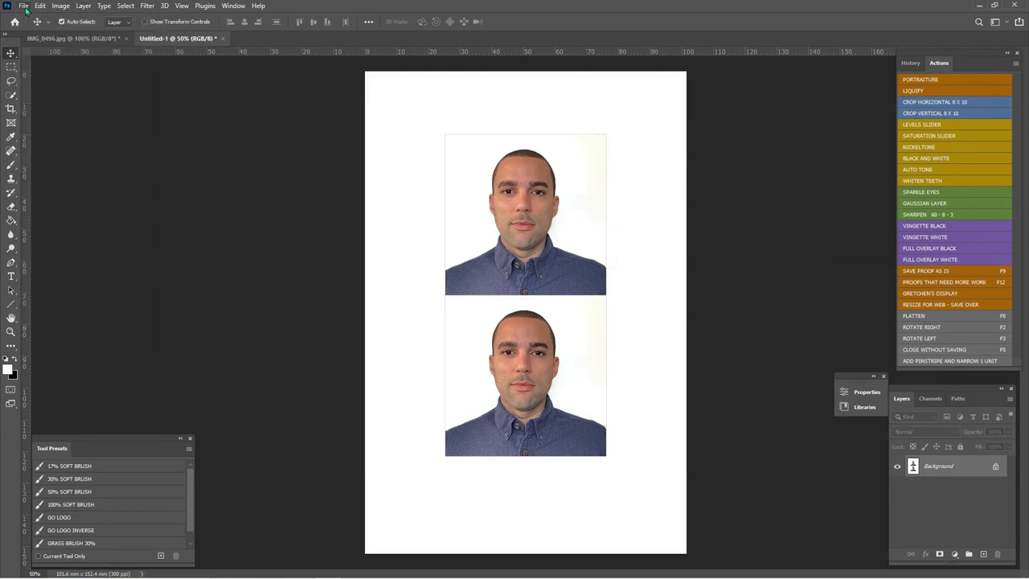